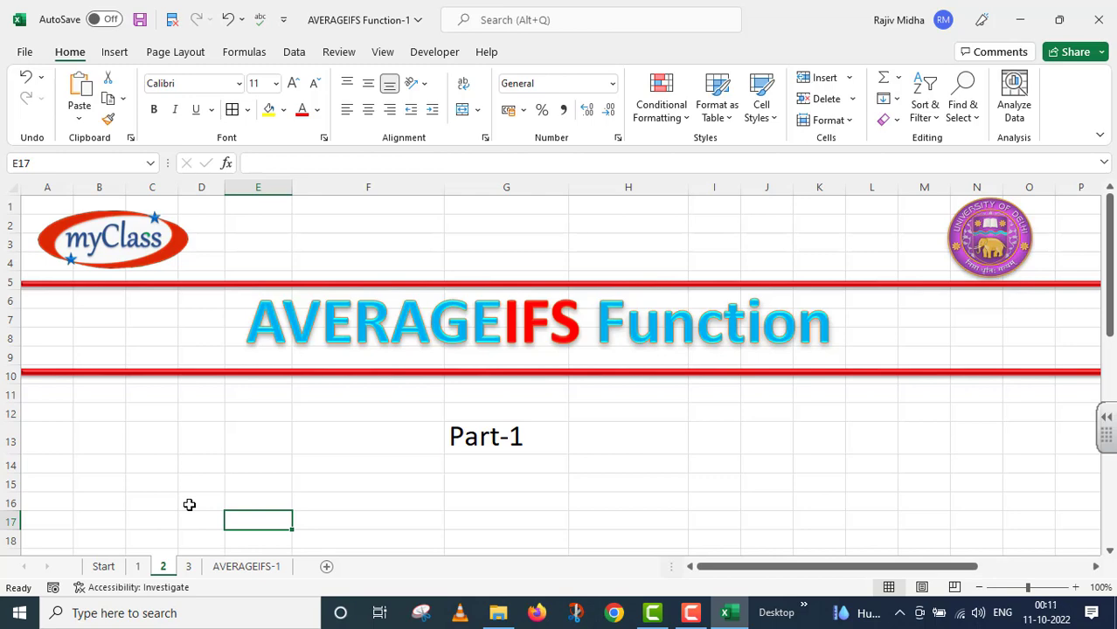
On the AVERAGEIFS-1 sheet, add list data validation to Gender cell H8 with =$B$3:$B$4 as the source.
click(224, 566)
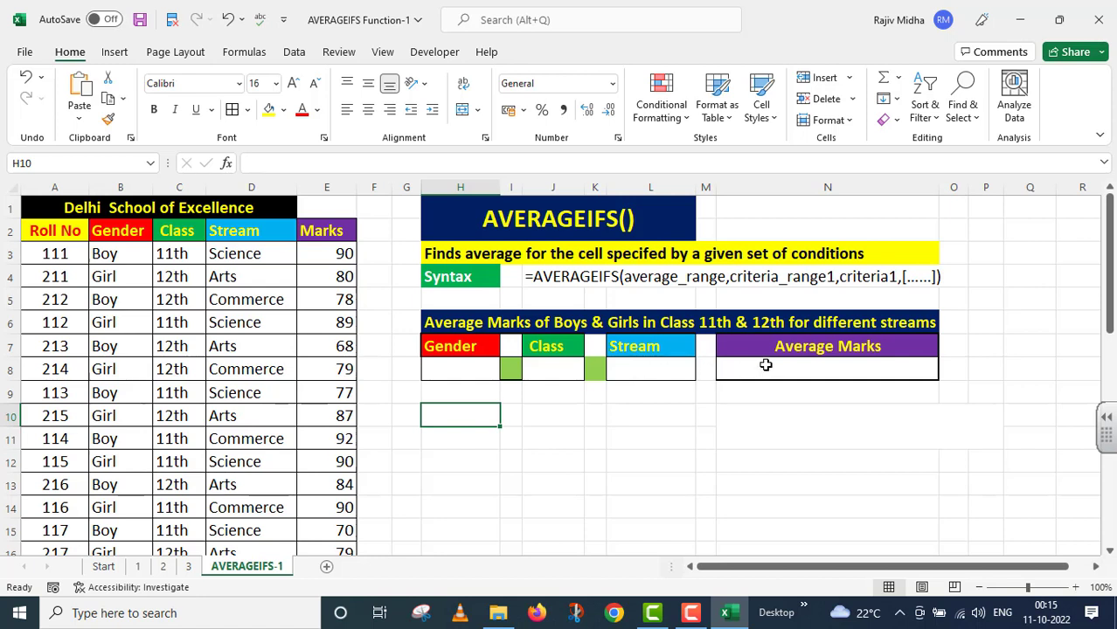
click(442, 370)
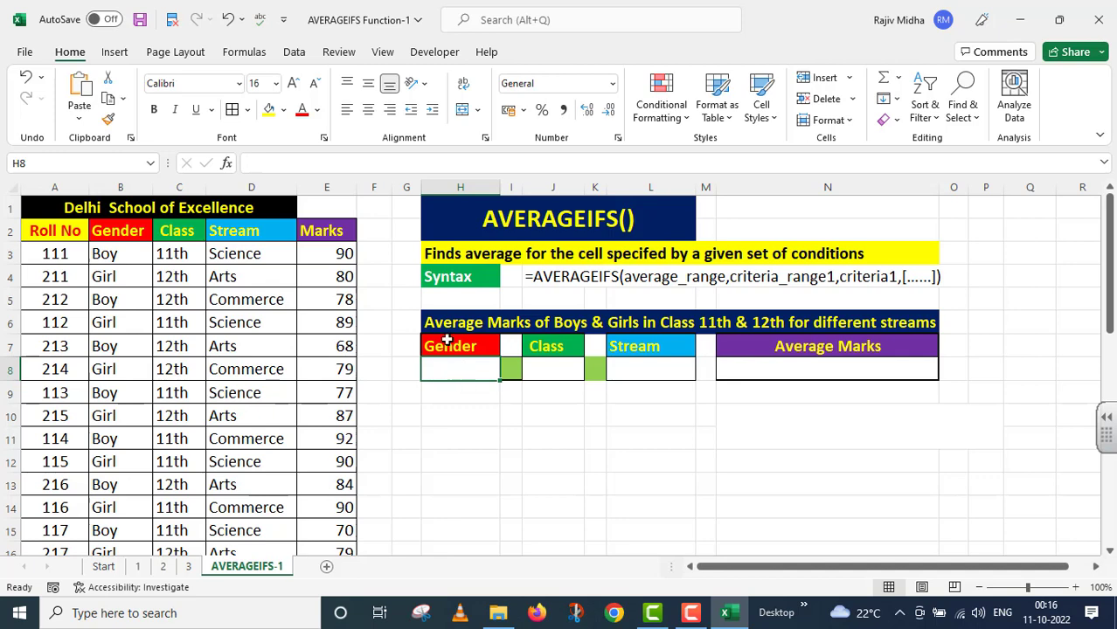
click(294, 51)
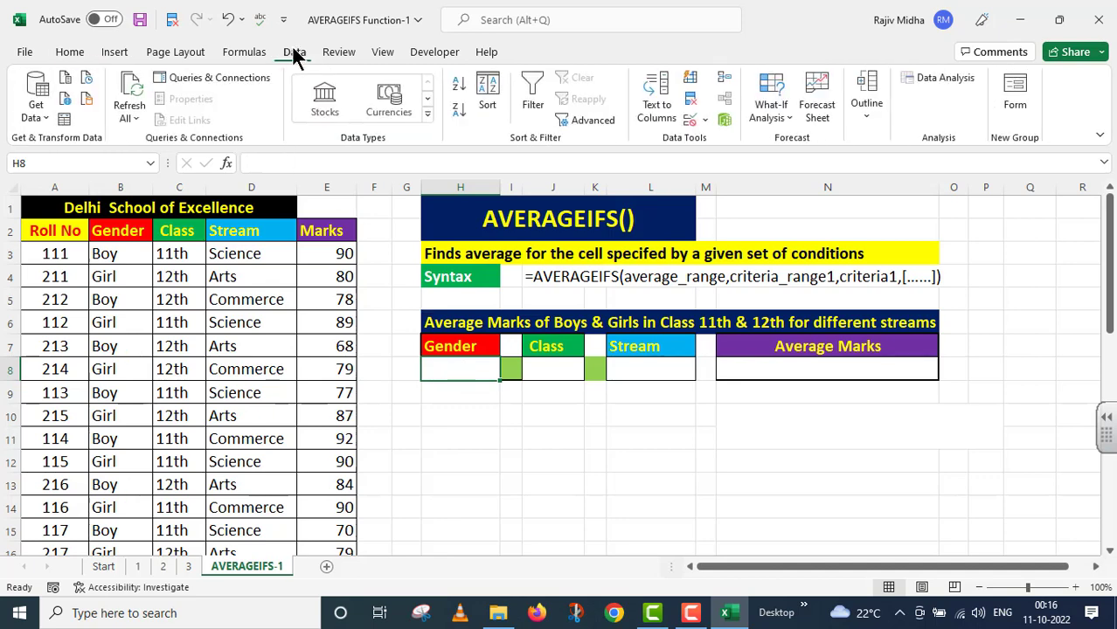
click(704, 119)
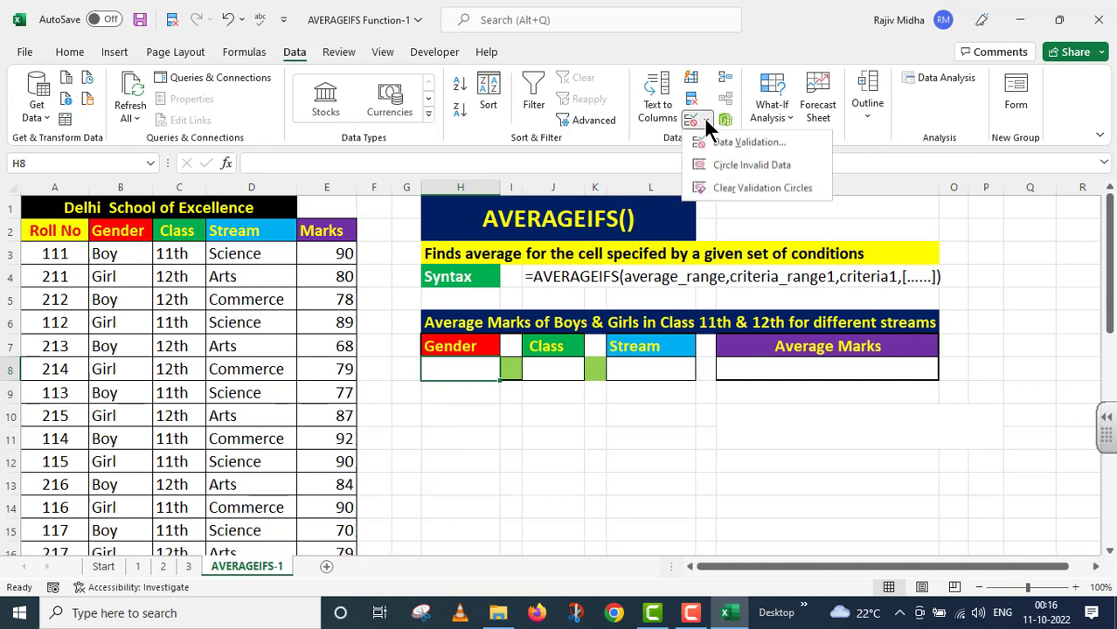
click(723, 147)
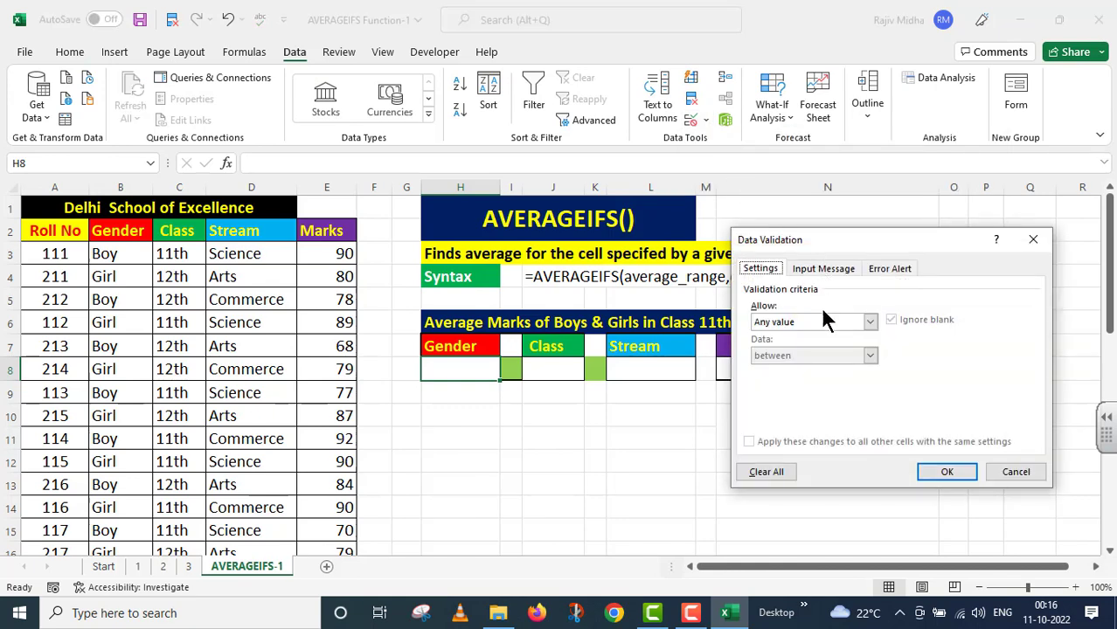
click(870, 322)
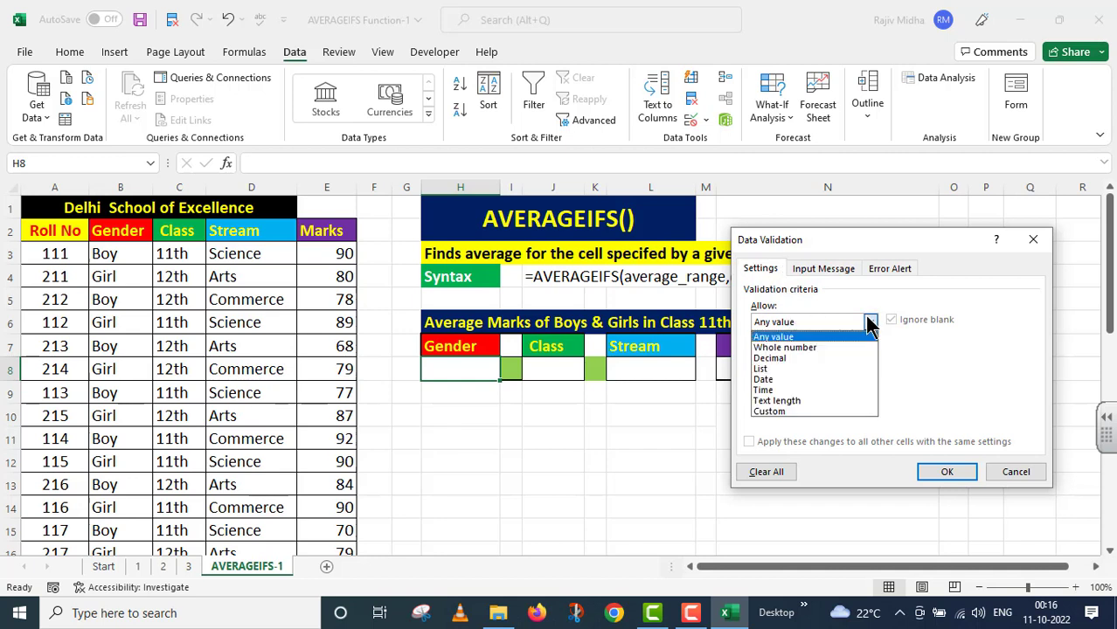
click(775, 368)
click(760, 388)
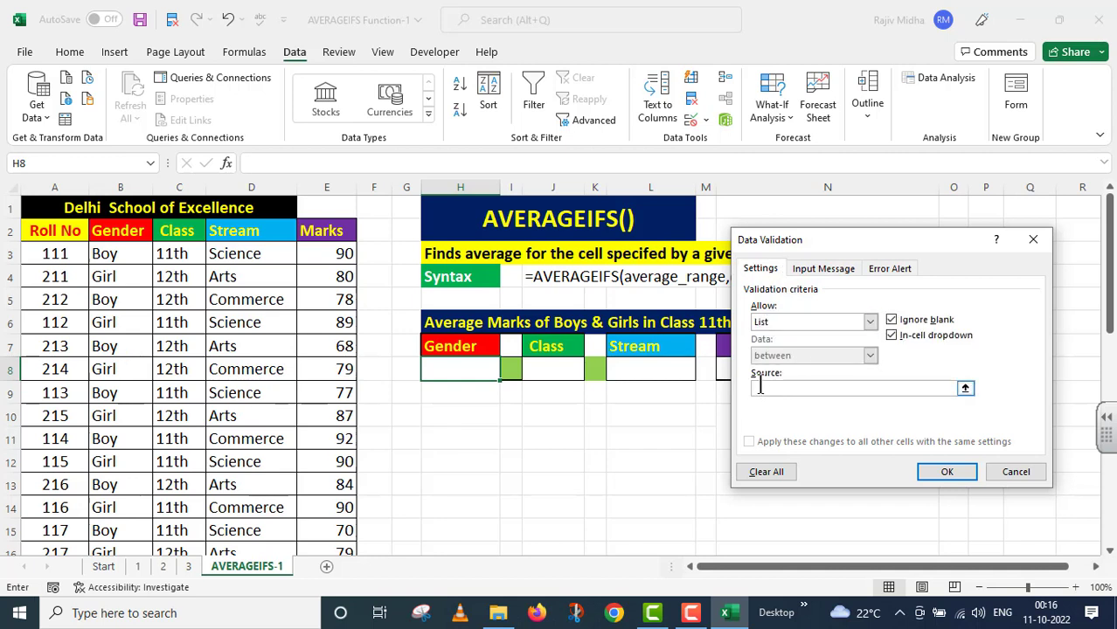
drag(128, 255, 124, 278)
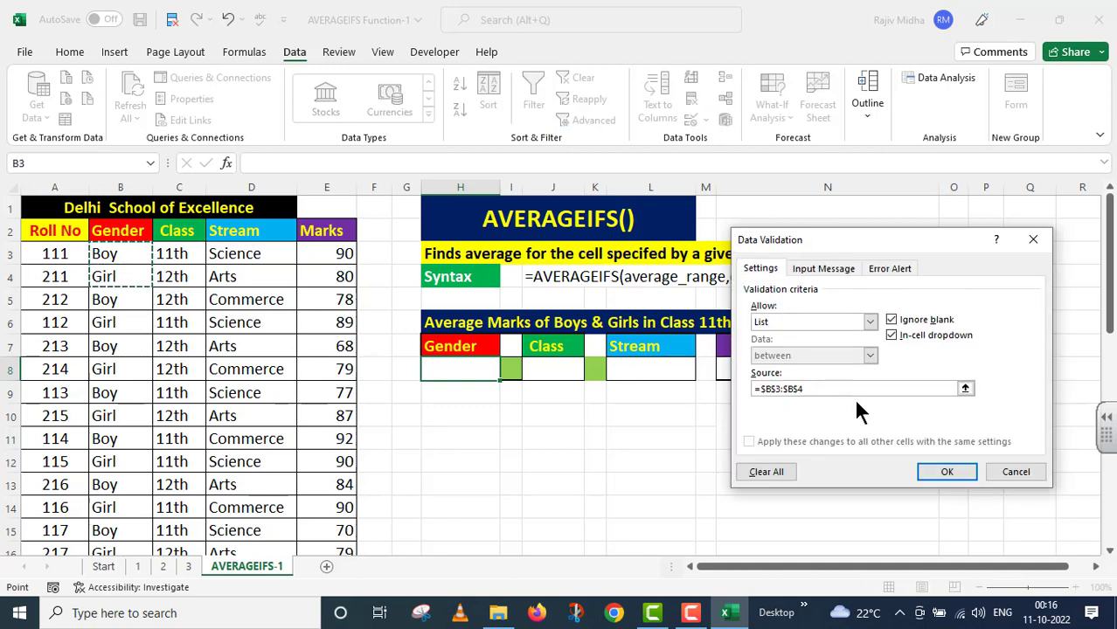
click(924, 469)
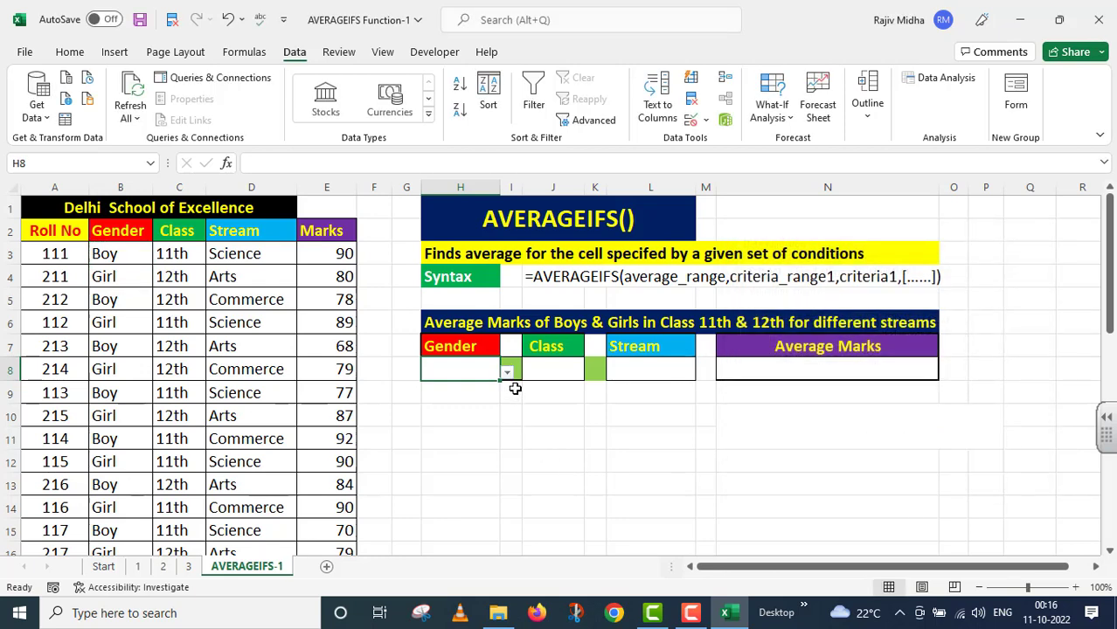
Test the Gender dropdown in H8 by choosing Boy, switching to Girl, and setting it back to Boy.
click(506, 372)
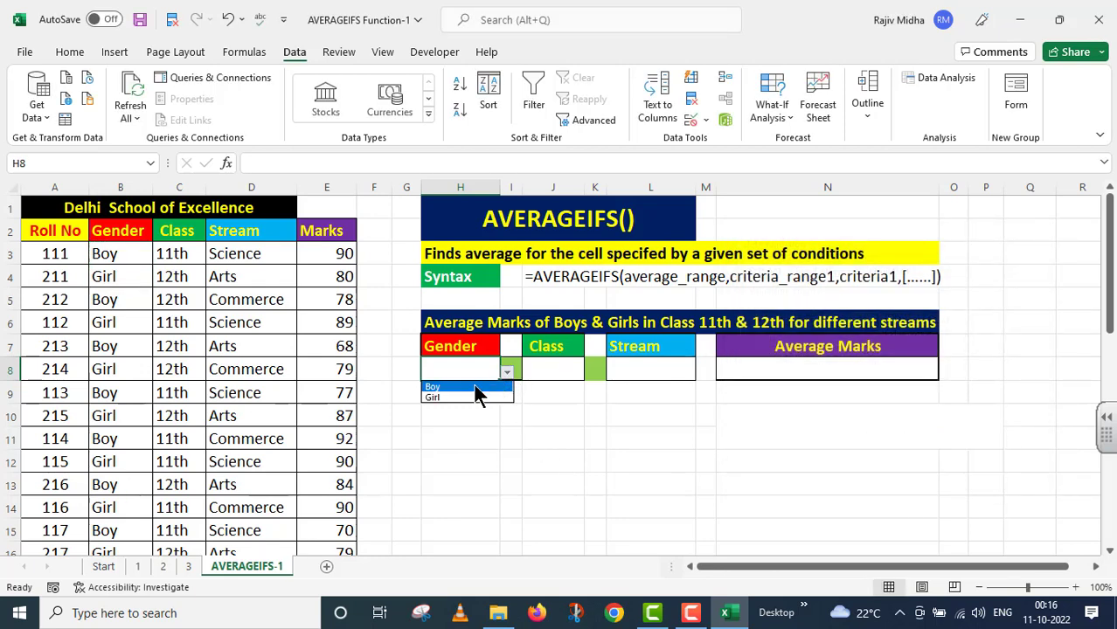
click(475, 387)
click(506, 373)
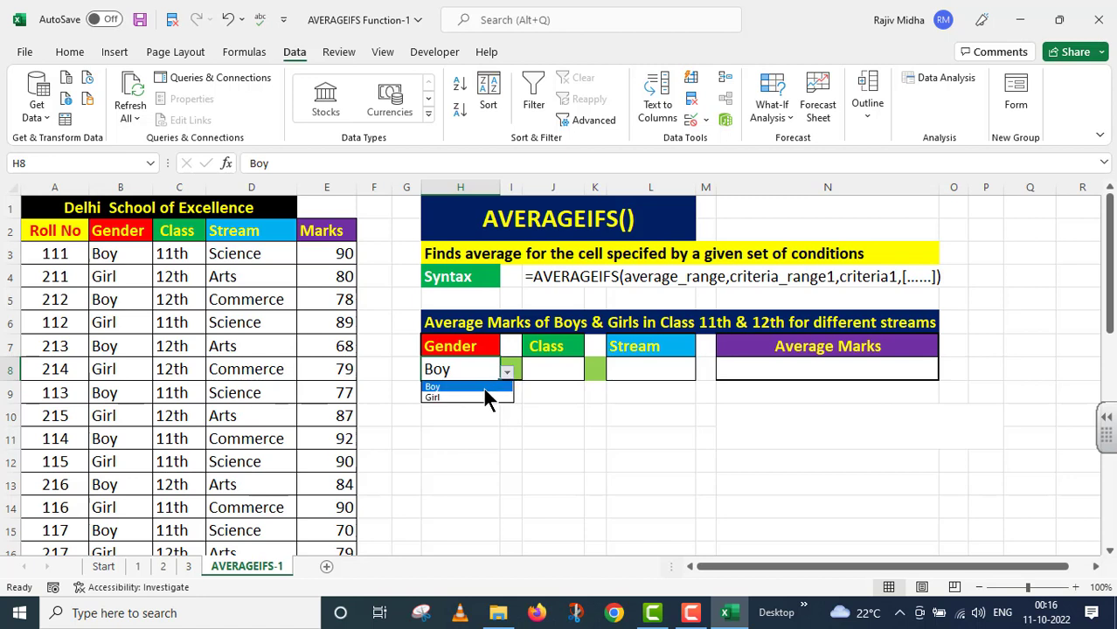
click(476, 396)
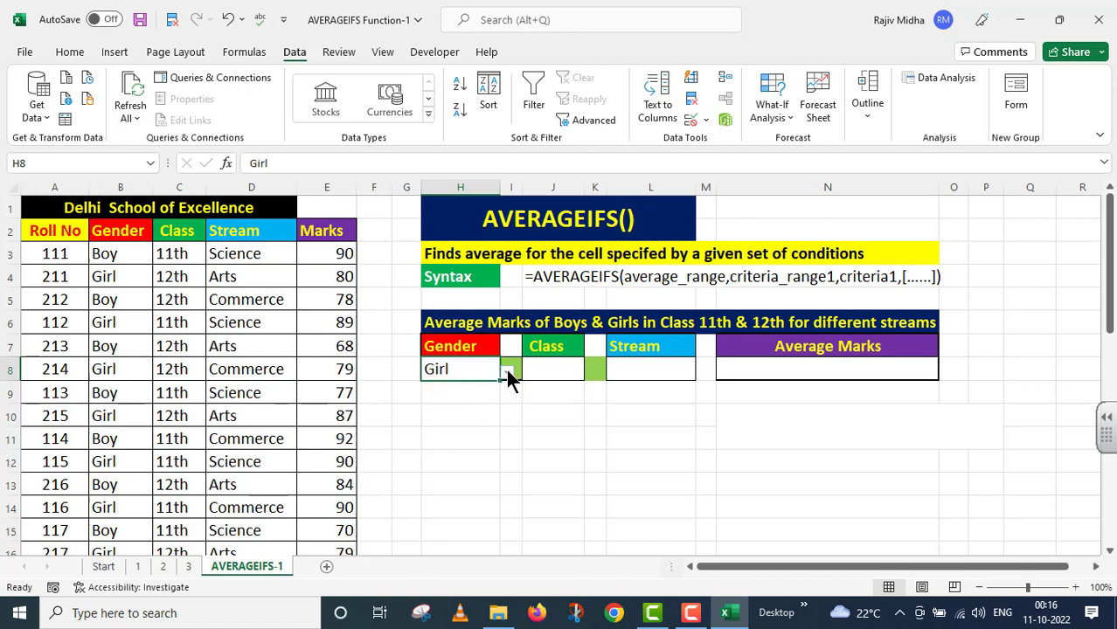
click(506, 373)
click(476, 387)
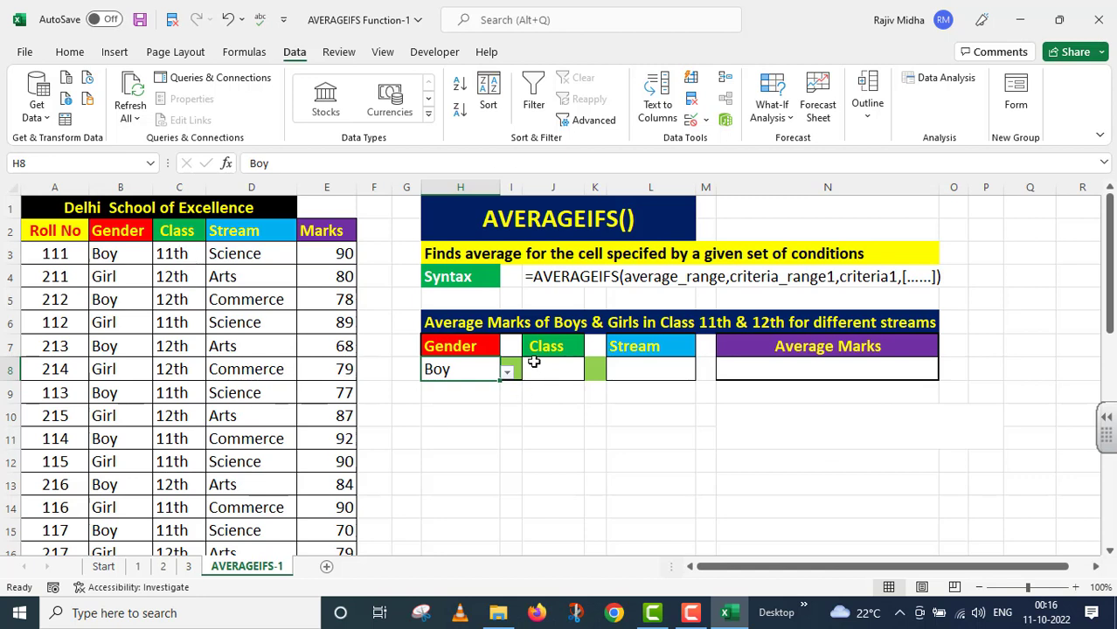
Add list data validation to Class cell J8 with =$C$3:$C$4 as the source.
click(556, 364)
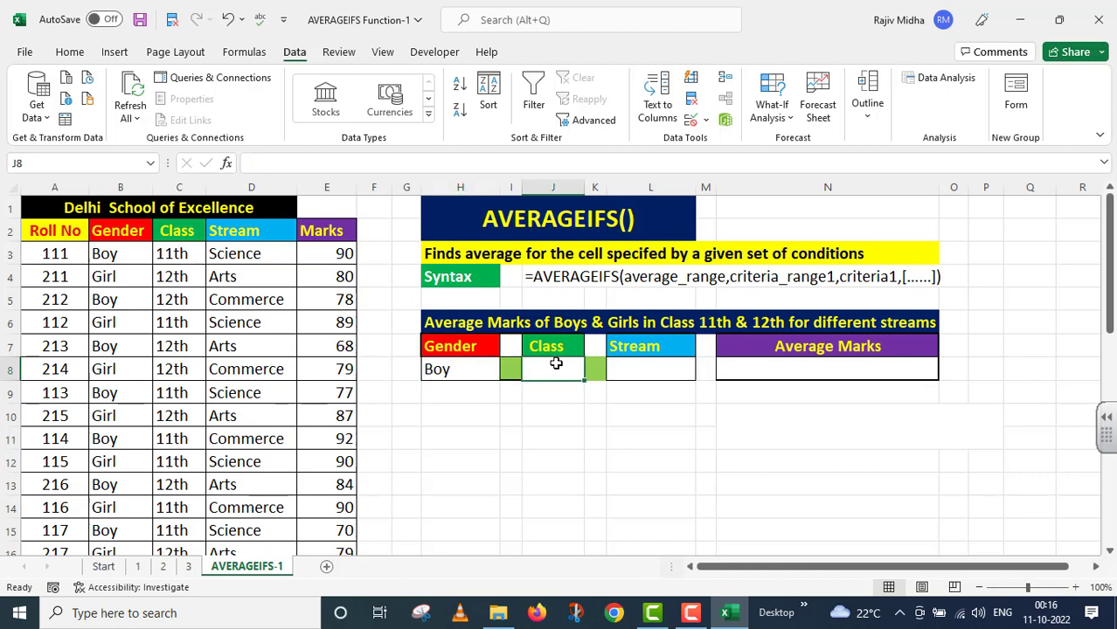
click(706, 119)
click(719, 138)
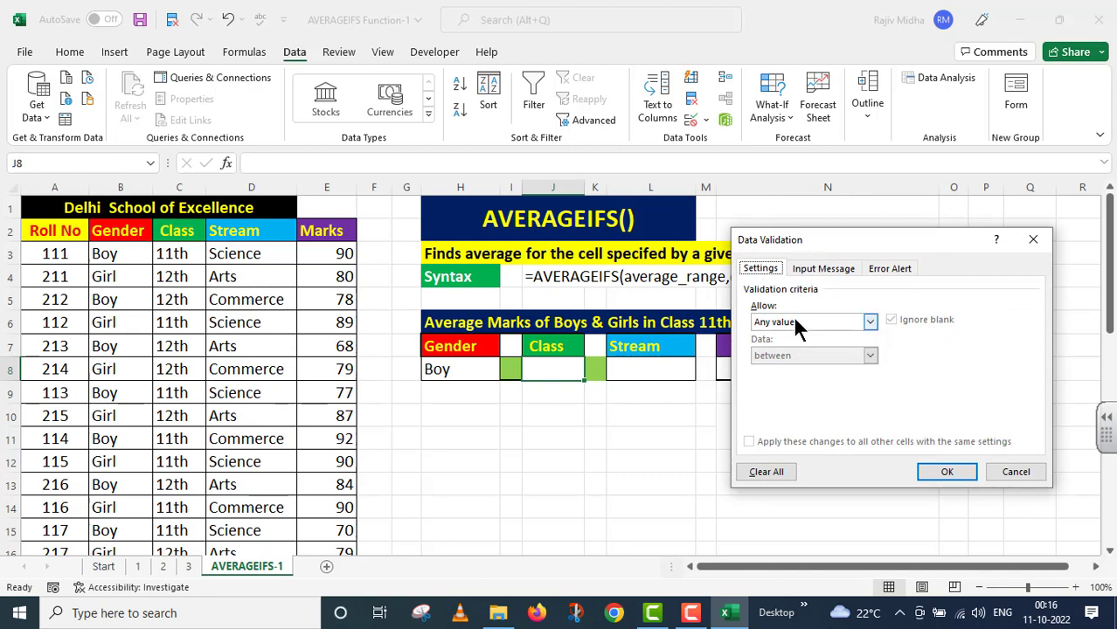
click(870, 322)
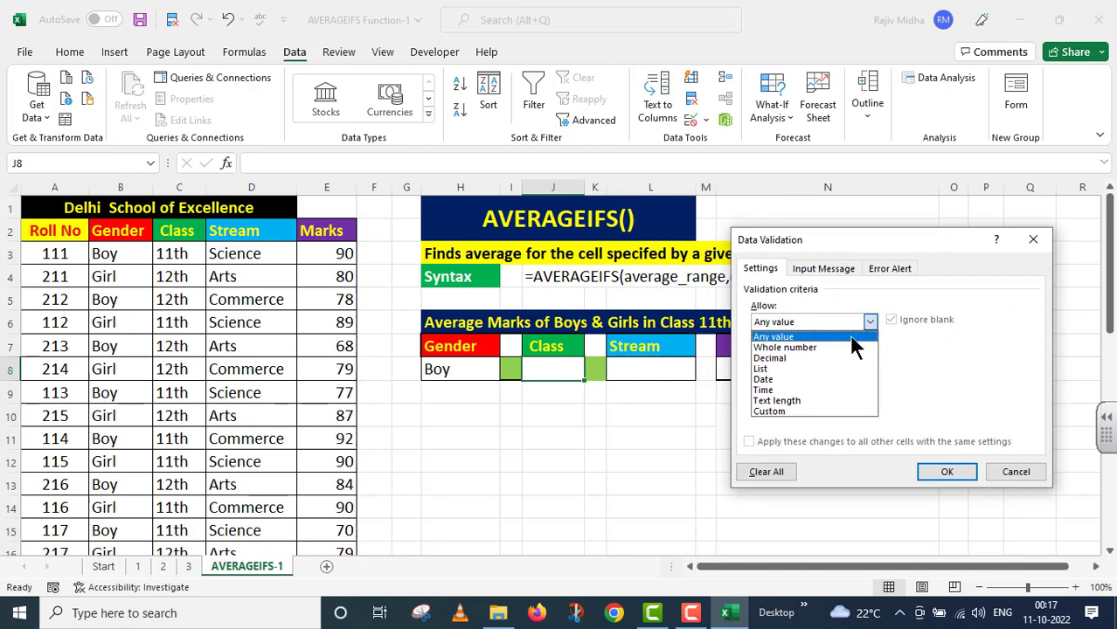
click(789, 370)
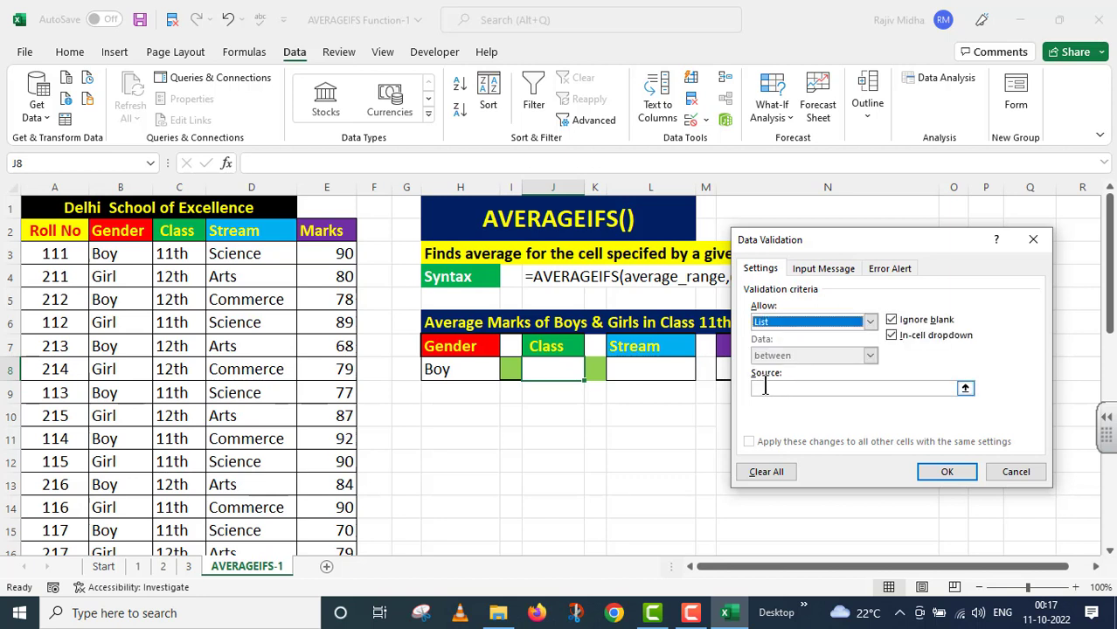
click(765, 387)
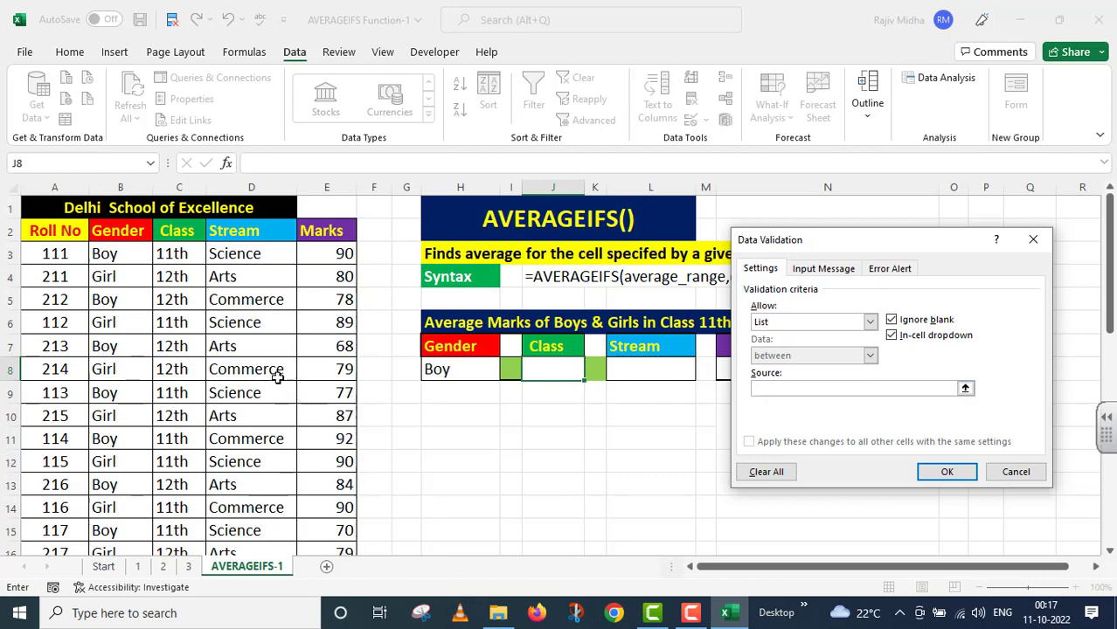
drag(179, 252, 179, 272)
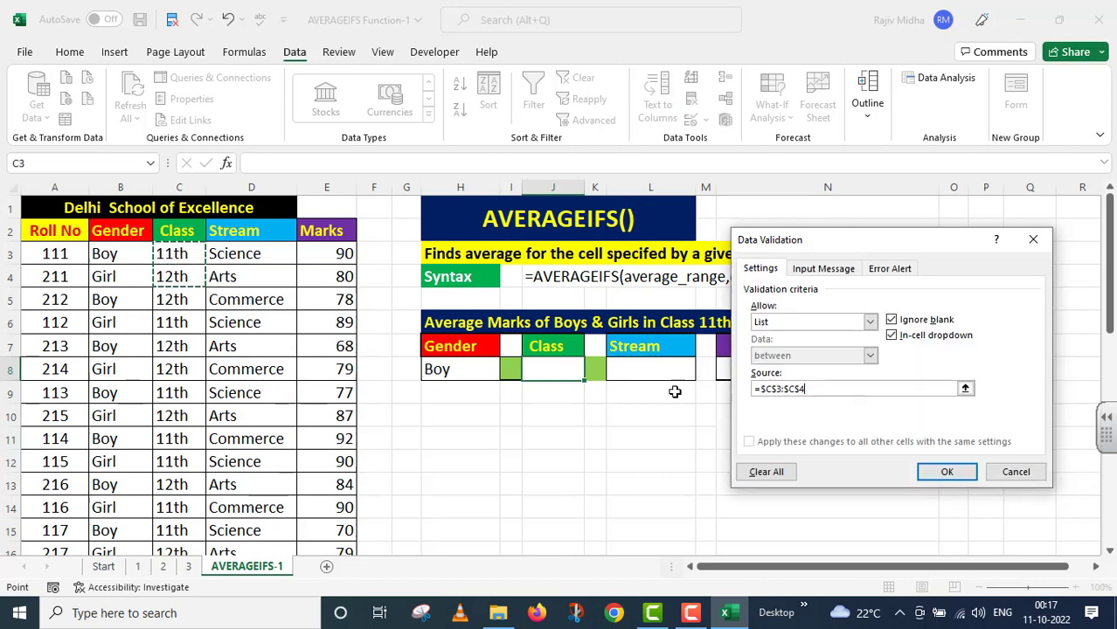
click(946, 472)
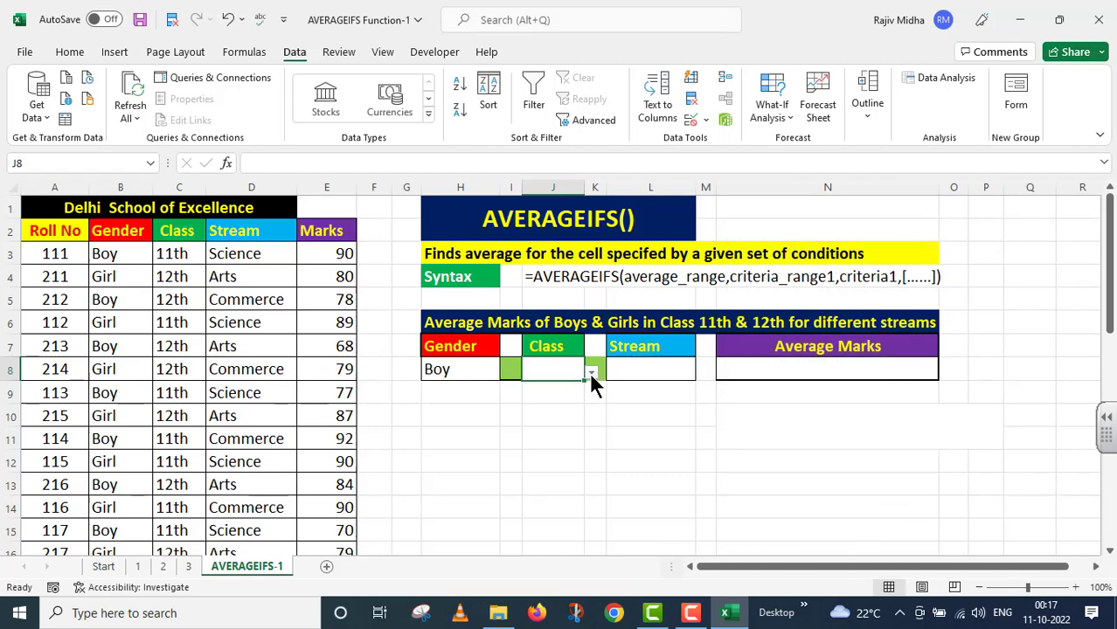
Choose 12th from the Class dropdown in J8 and check the list's options again without changing the choice.
click(590, 374)
click(569, 398)
click(593, 371)
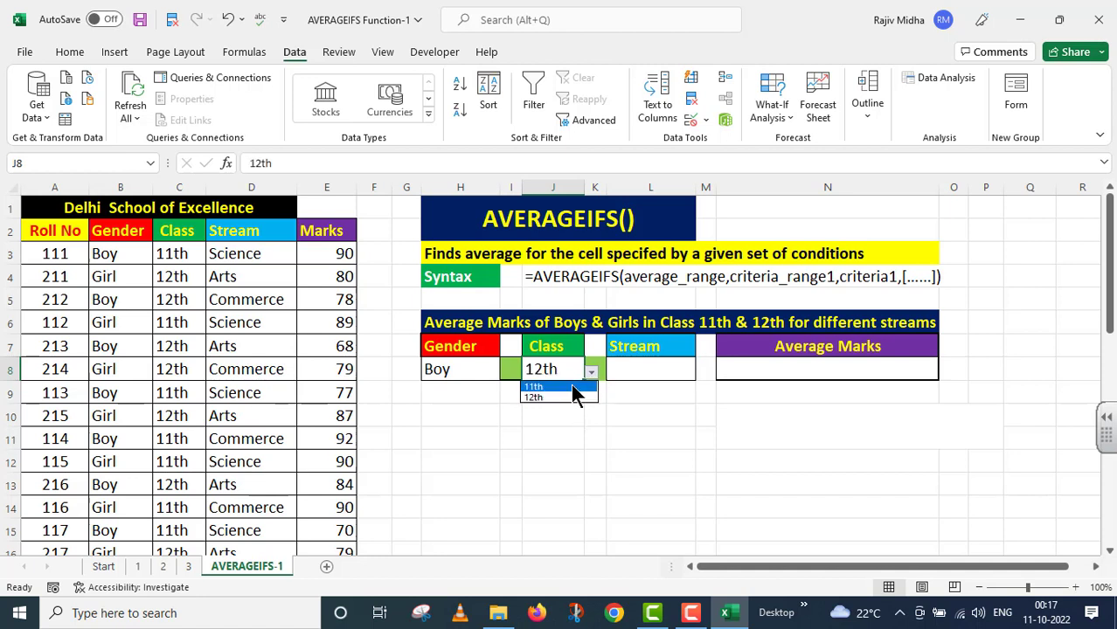
click(621, 406)
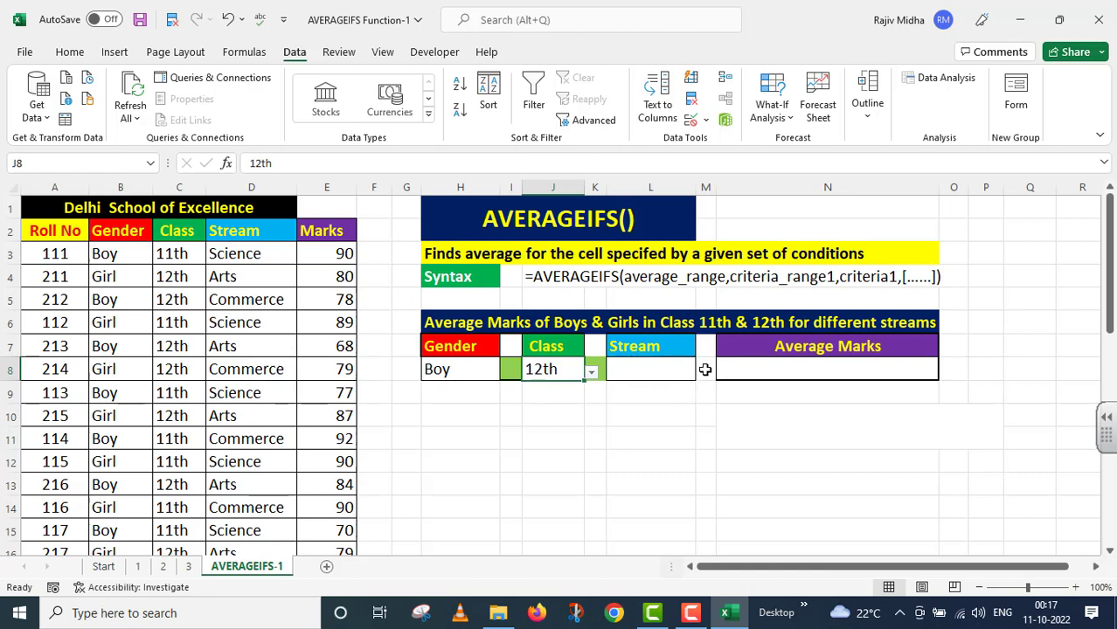
Add list data validation to Stream cell L8 with =$D$3:$D$5 as the source, and choose Commerce from its dropdown.
click(667, 366)
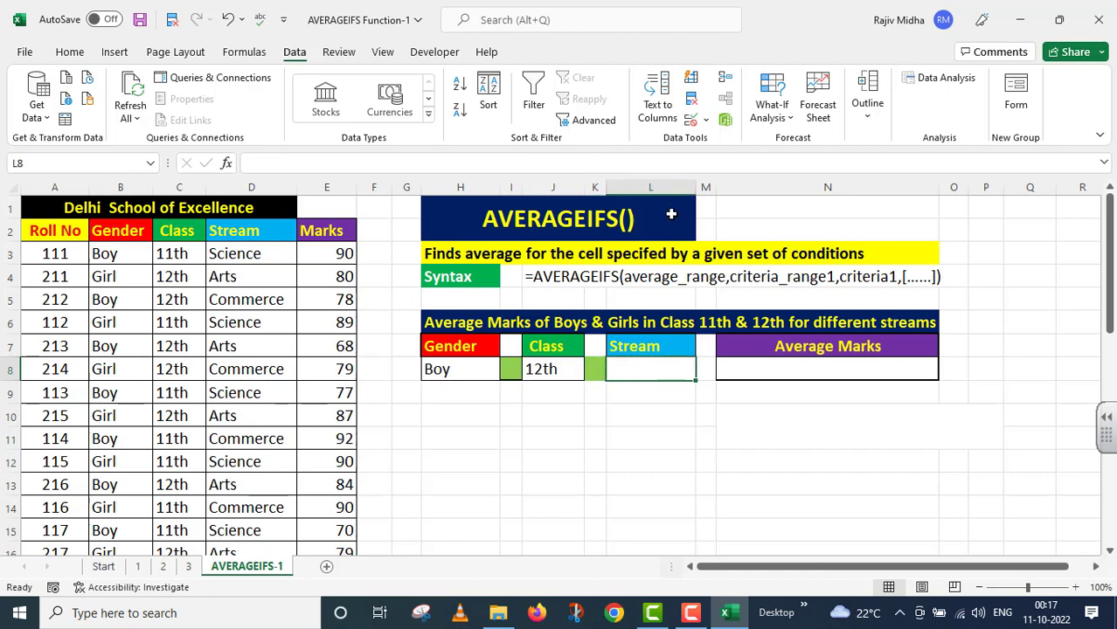
click(706, 120)
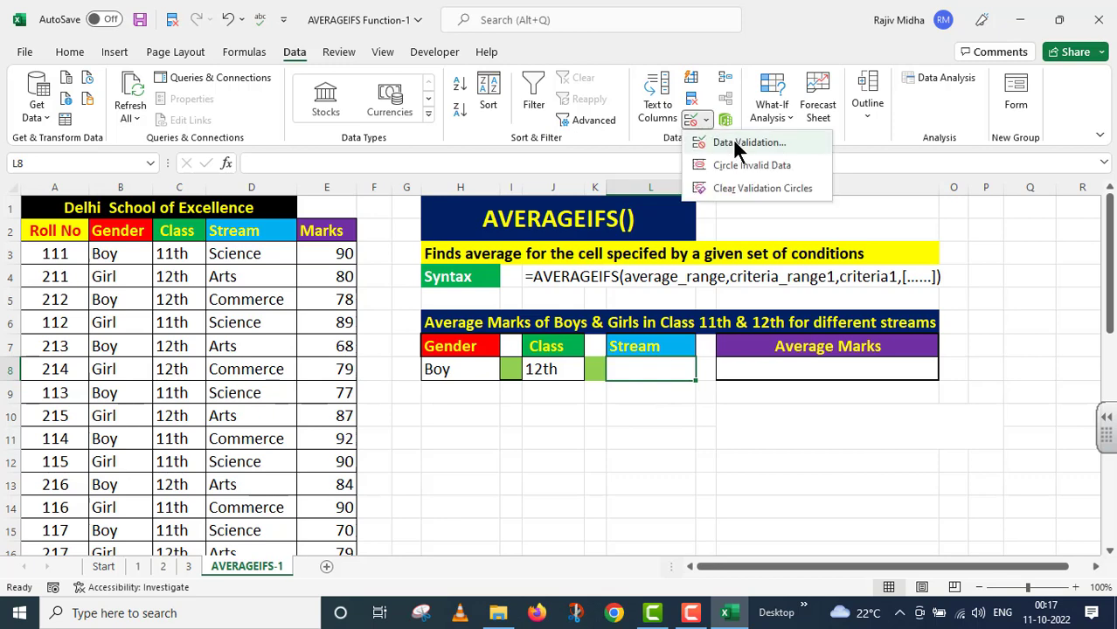
click(737, 144)
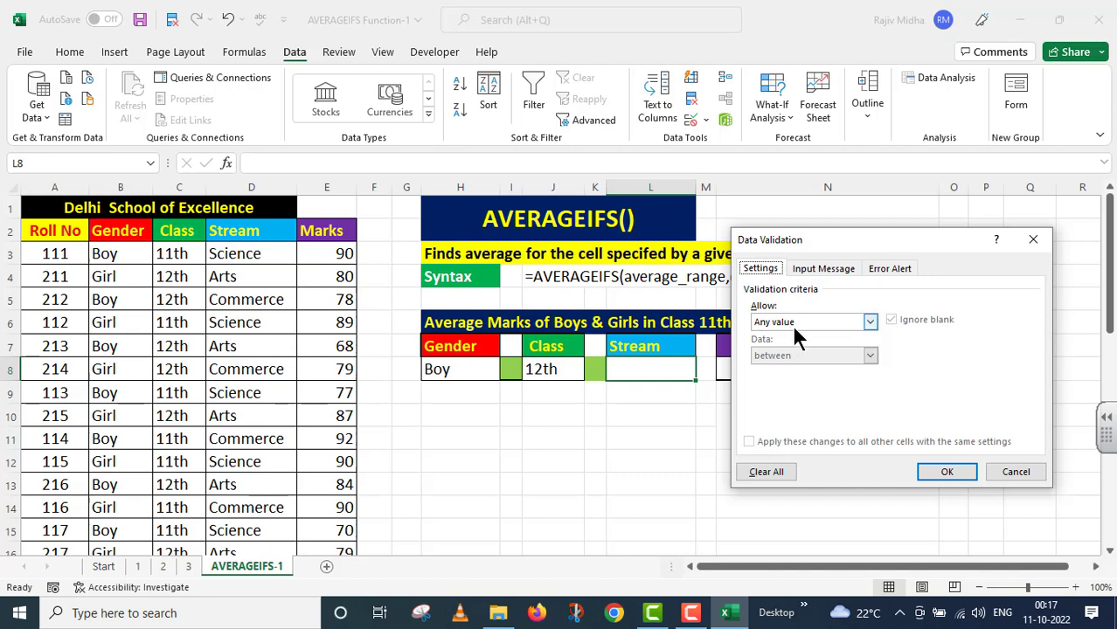
click(871, 323)
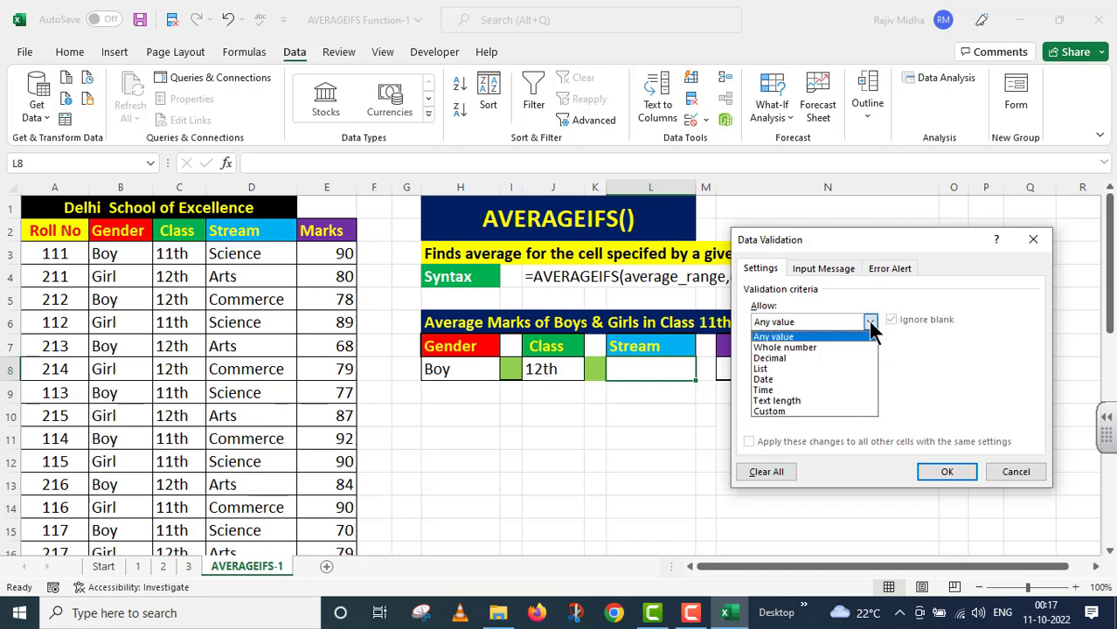
click(786, 369)
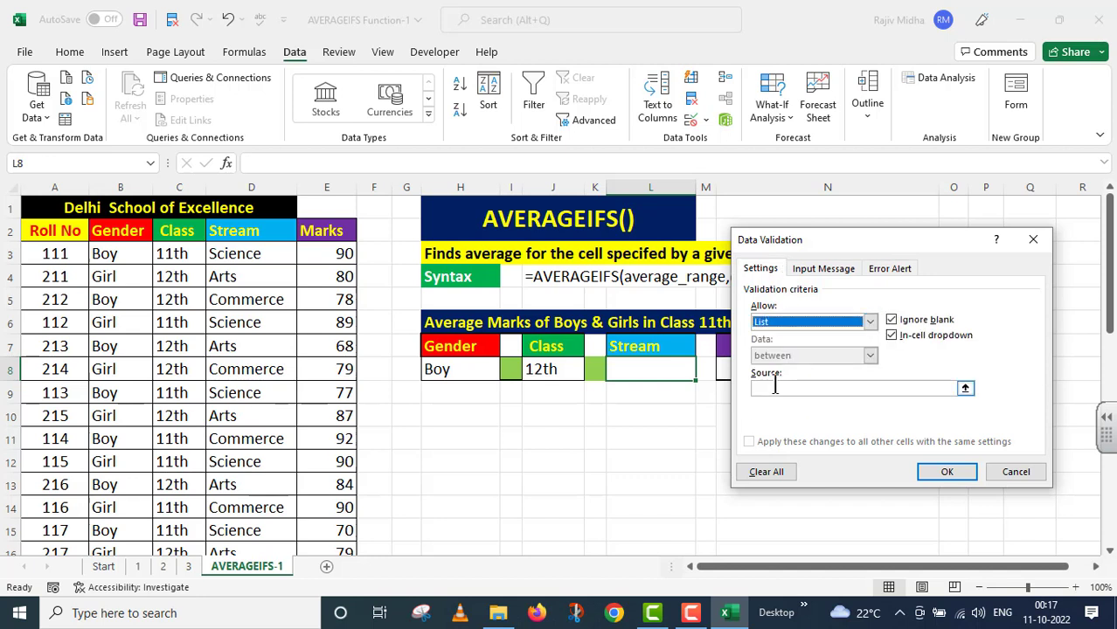
click(775, 387)
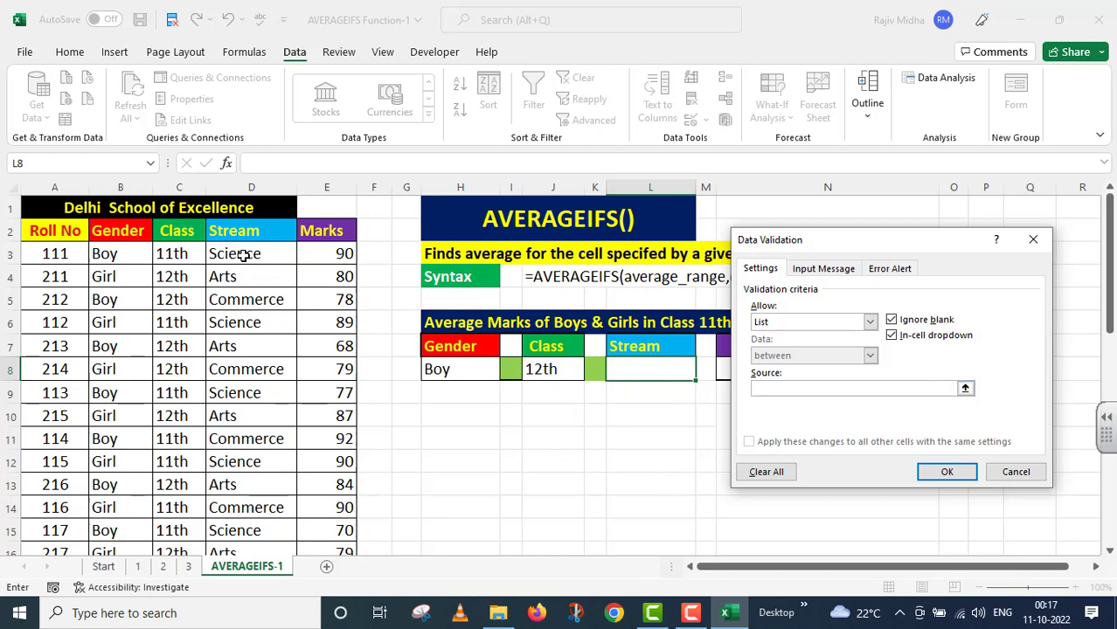
drag(242, 253, 246, 300)
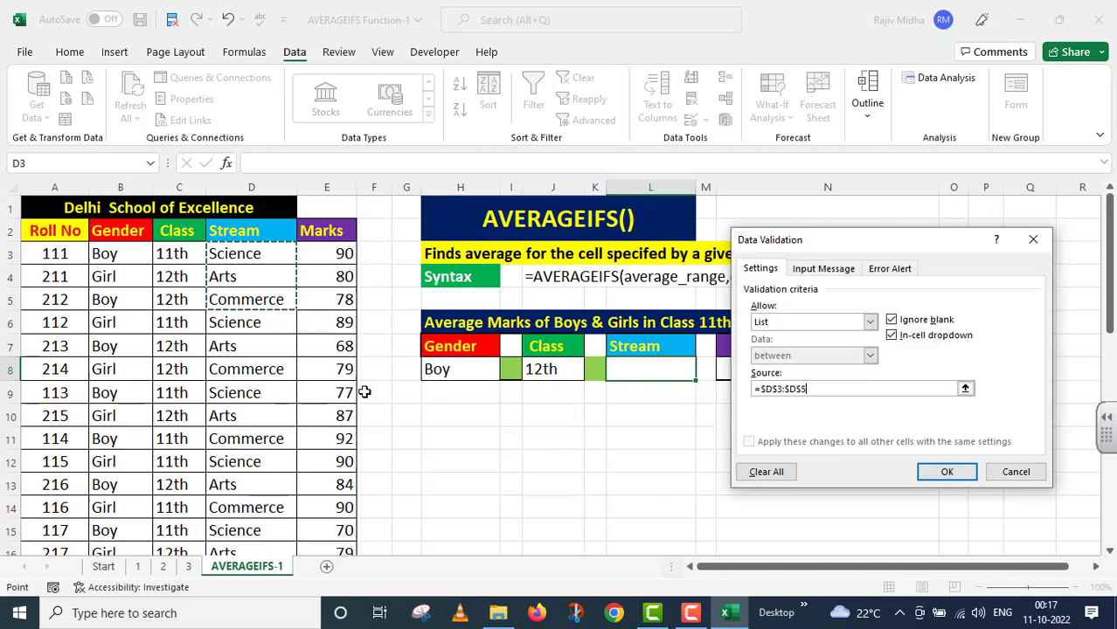
click(944, 471)
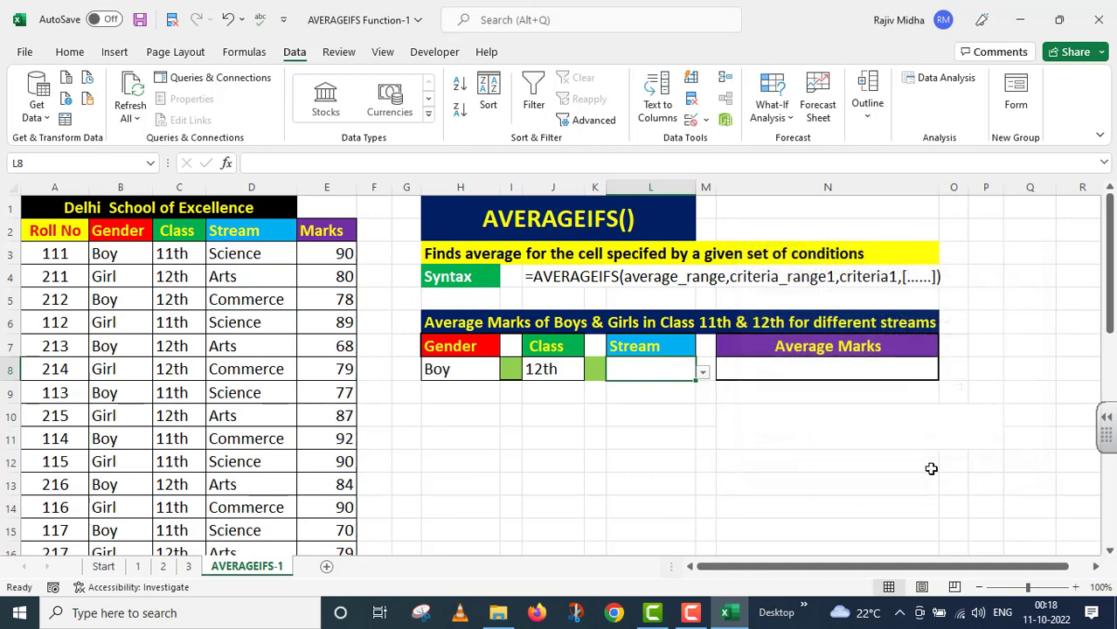
click(703, 374)
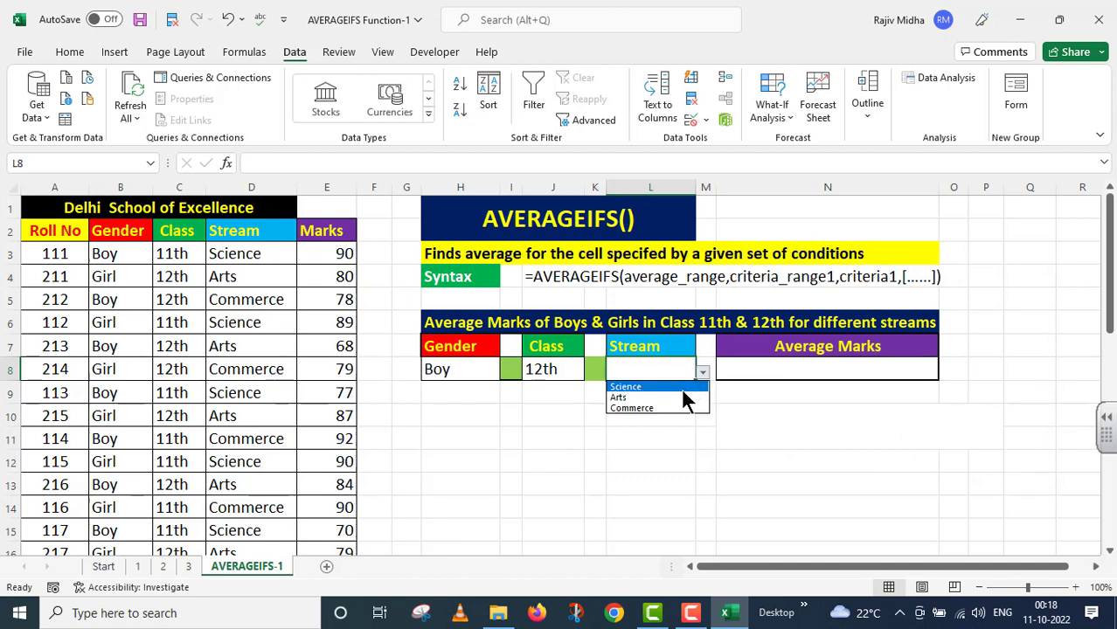
click(683, 408)
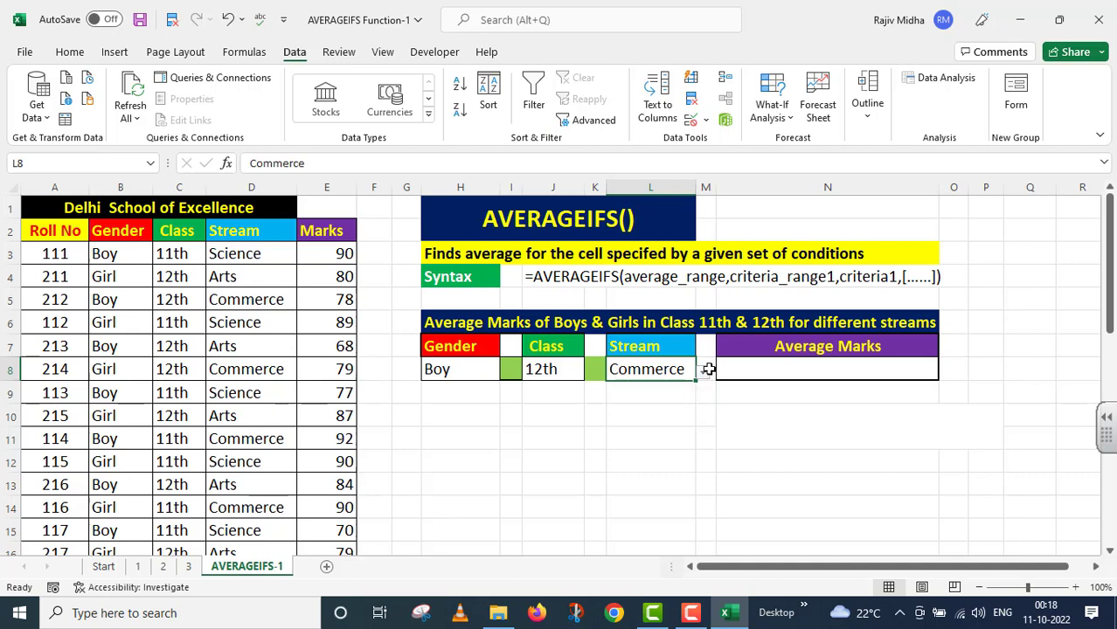
Fill spacer cell M8 with the same light green as the other spacer cells in row 8.
click(710, 367)
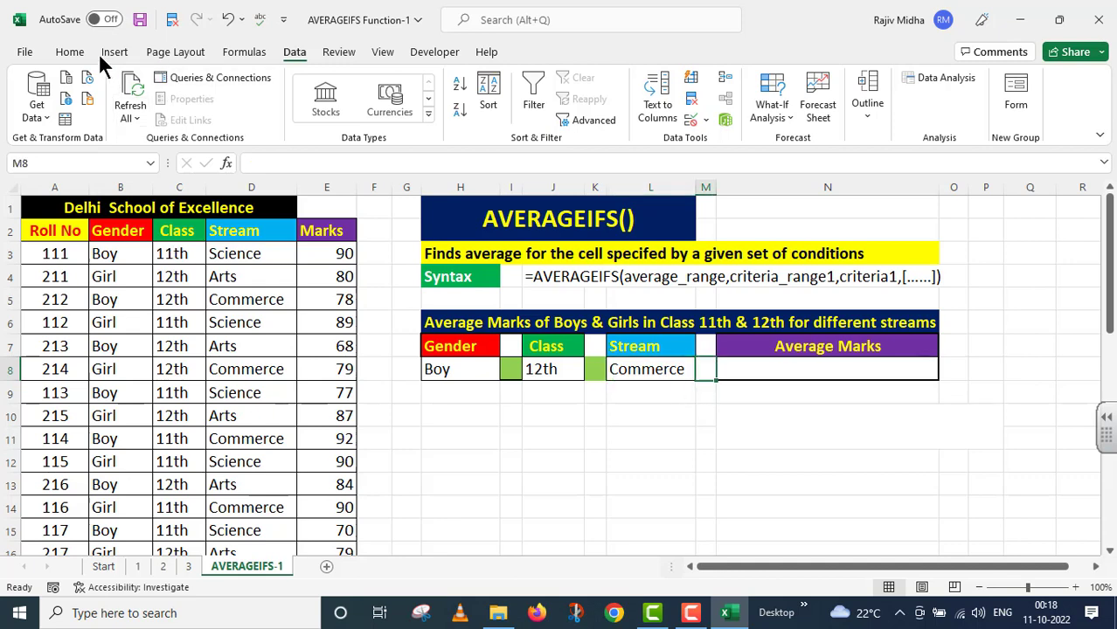
click(69, 52)
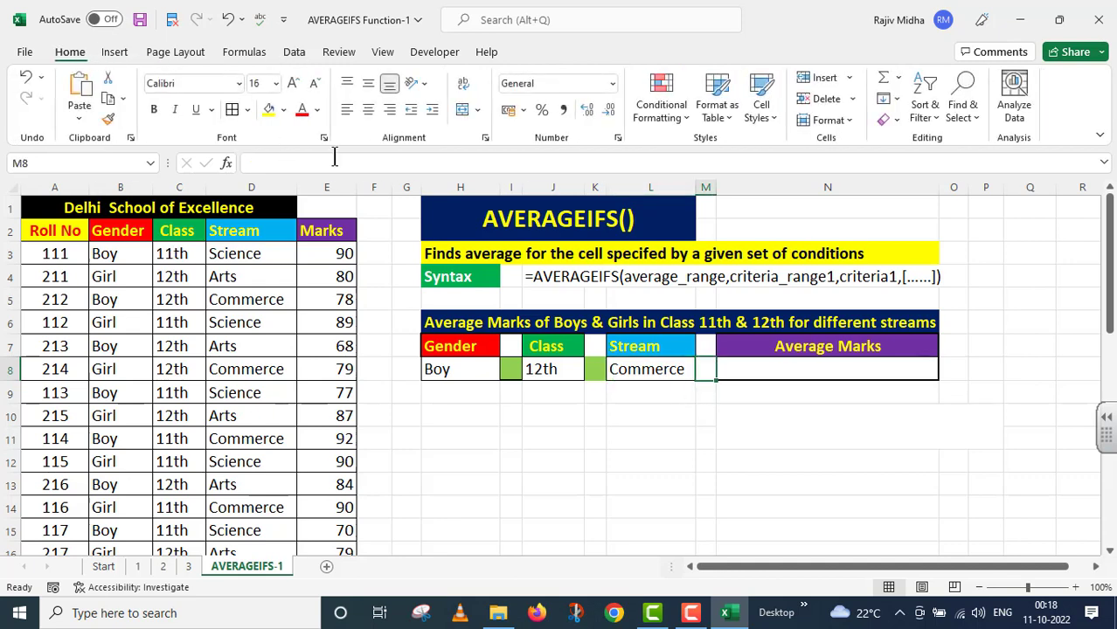
click(284, 110)
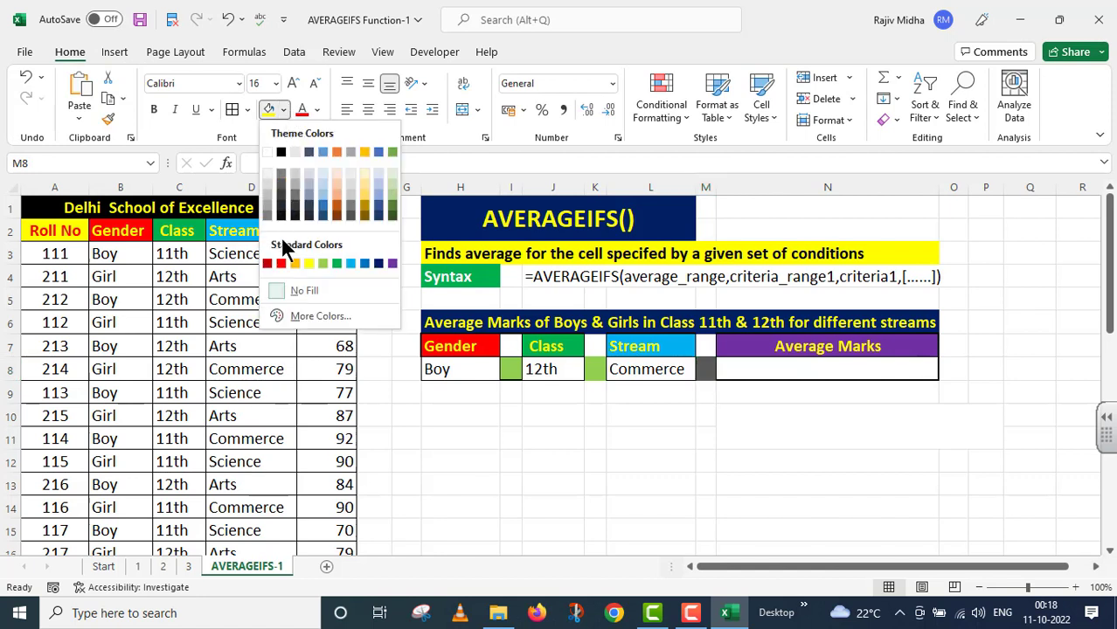
click(322, 263)
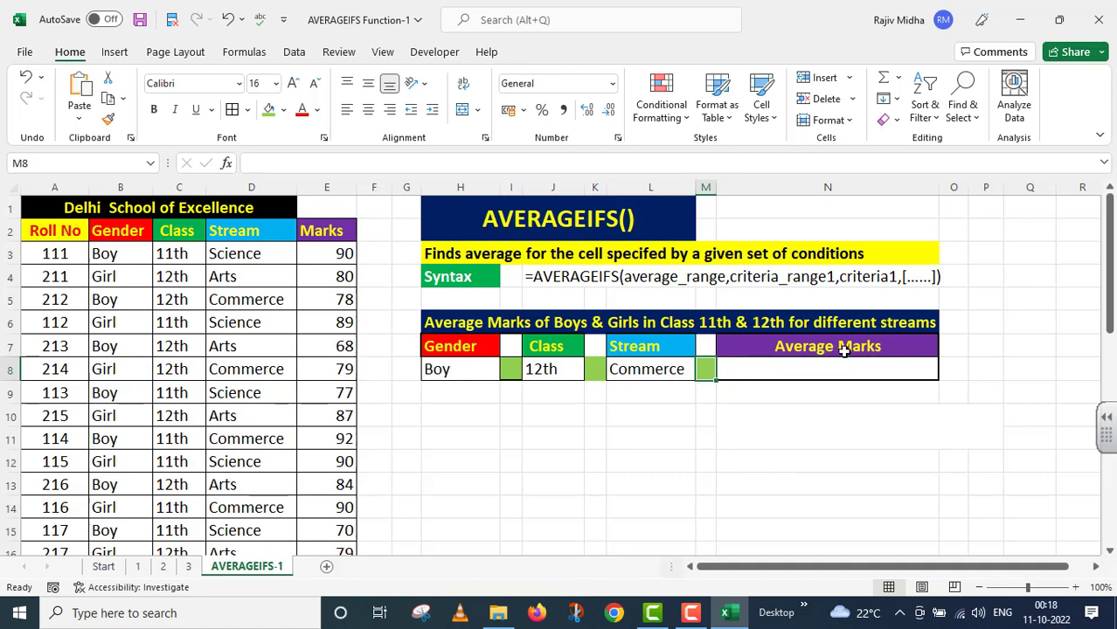
Start an AVERAGEIFS formula in Average Marks cell N8 with the marks in E3:E31 as the average range.
click(737, 369)
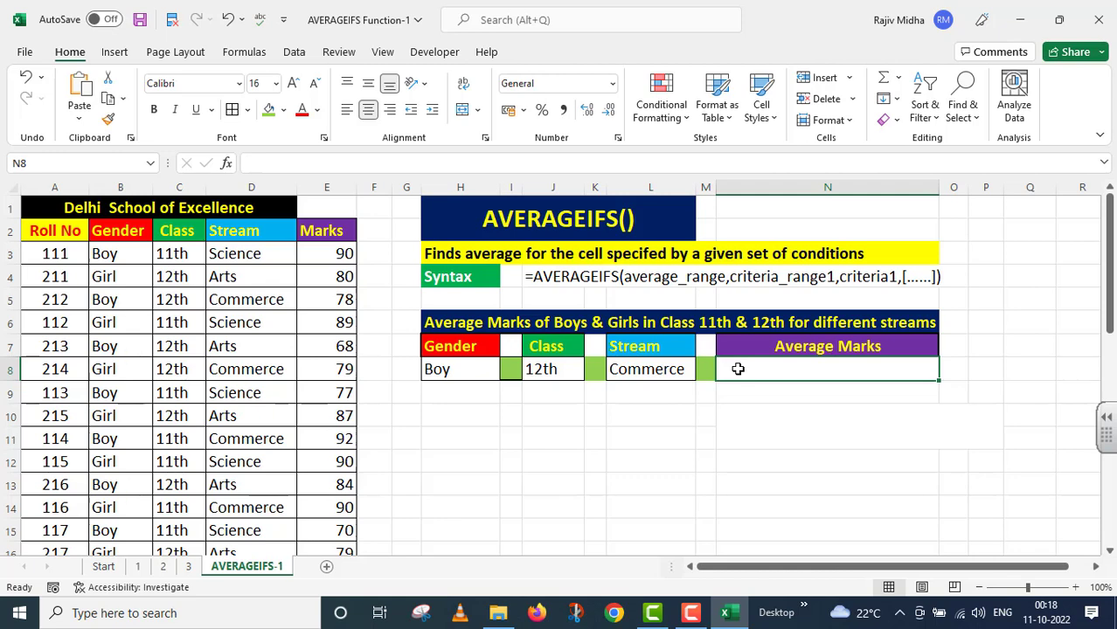
text(=AVERAGEI)
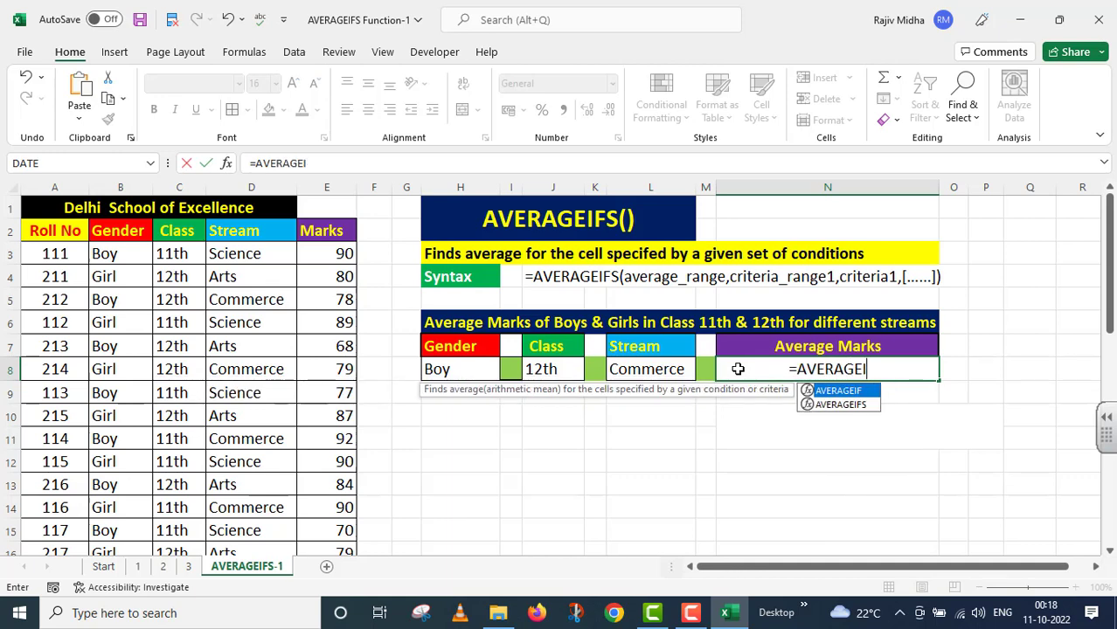
text(FS()
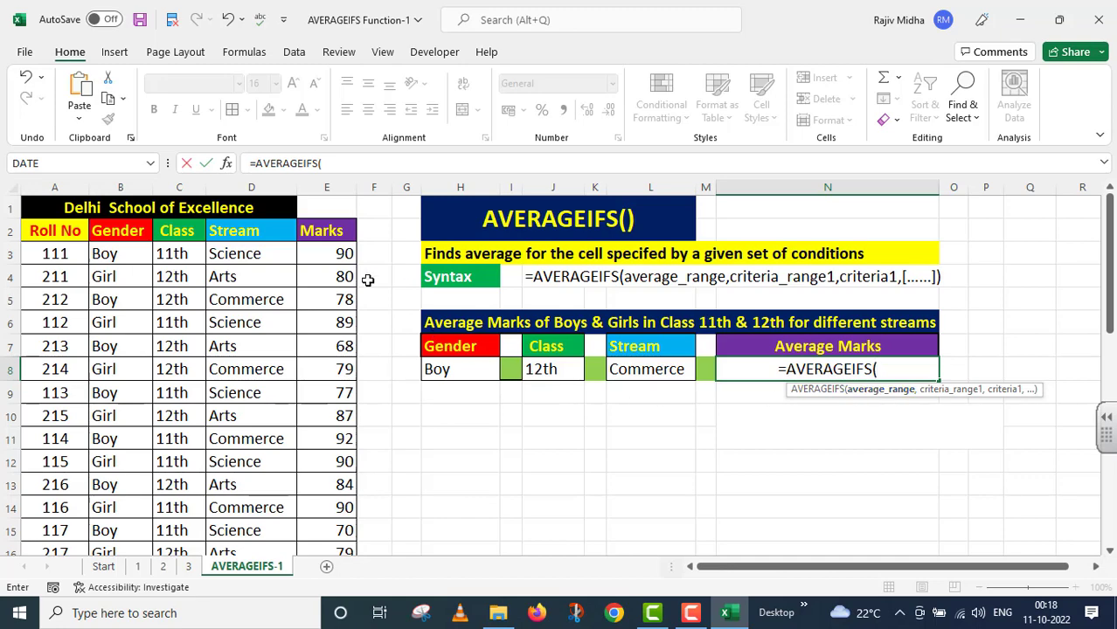
drag(336, 252, 342, 507)
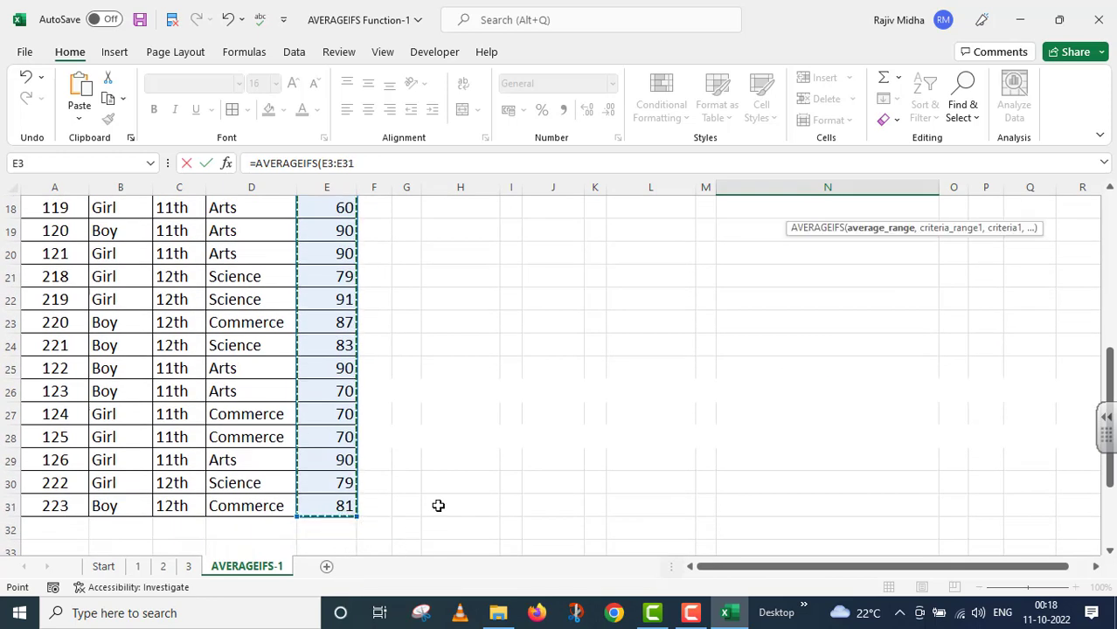
scroll(444, 501, up, 3)
scroll(444, 502, up, 3)
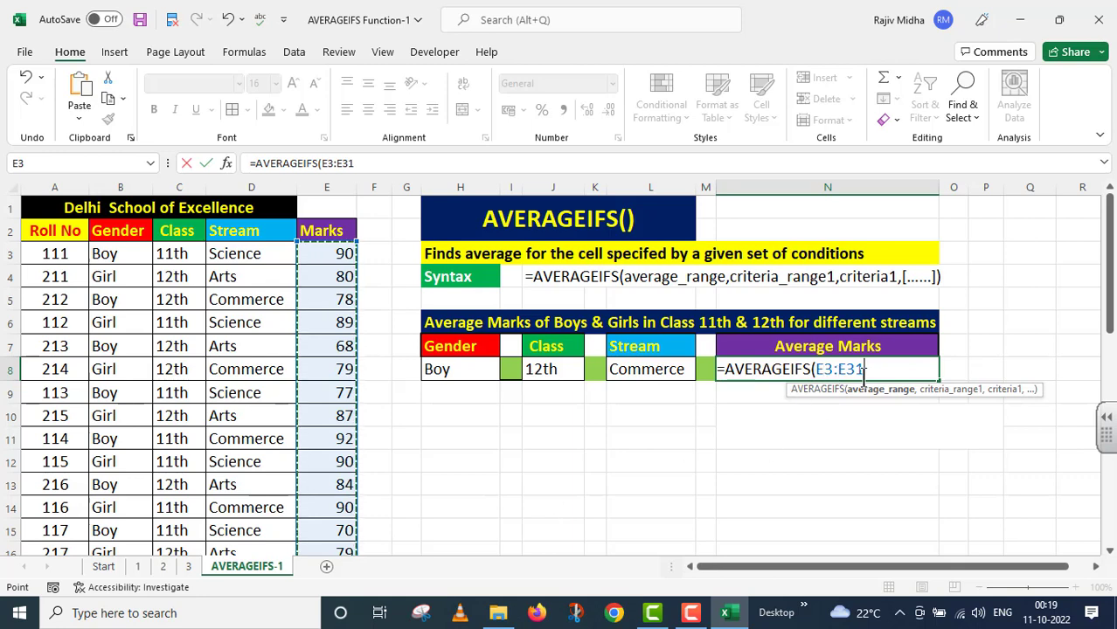
scroll(324, 511, down, 6)
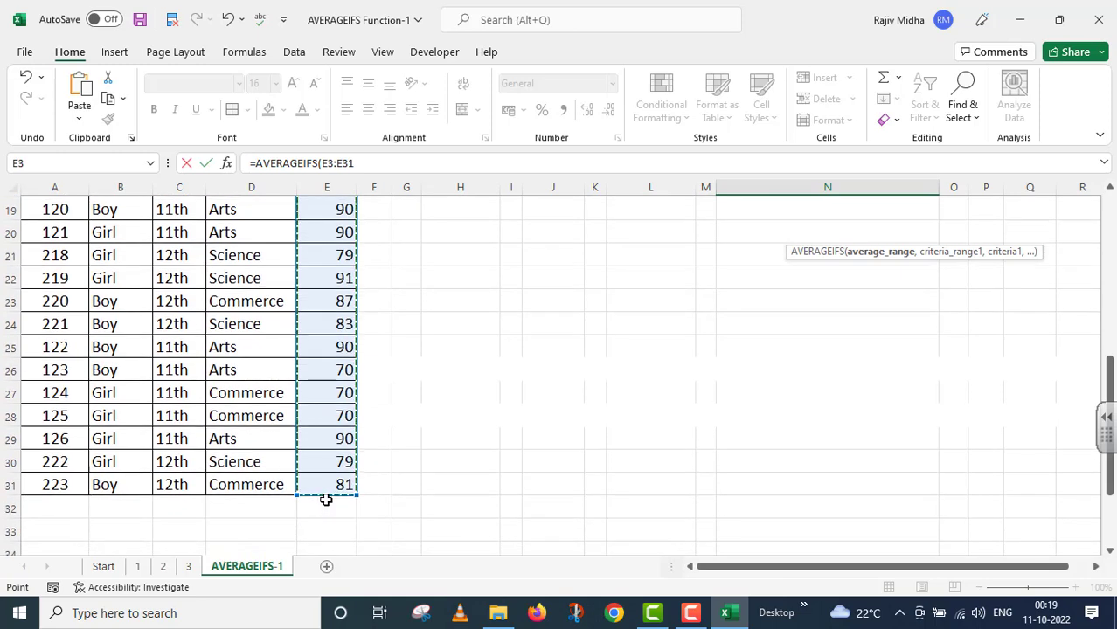
scroll(326, 500, up, 6)
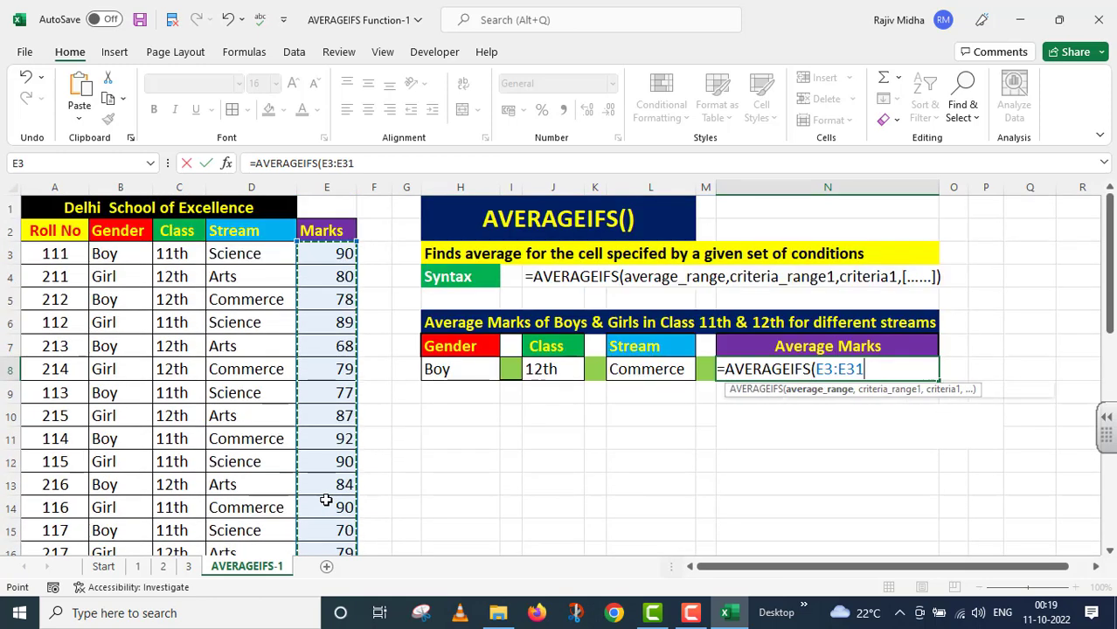
text(,)
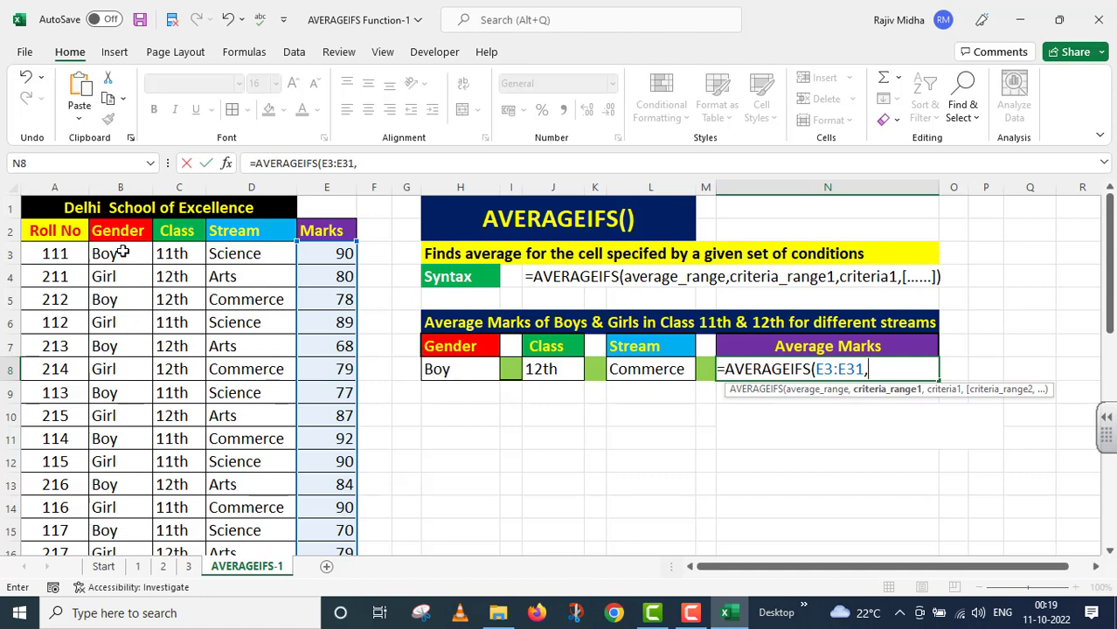
Add the Gender condition to the formula, with B3:B31 as the first criteria range and H8 as its criterion.
drag(123, 252, 111, 570)
scroll(521, 424, up, 6)
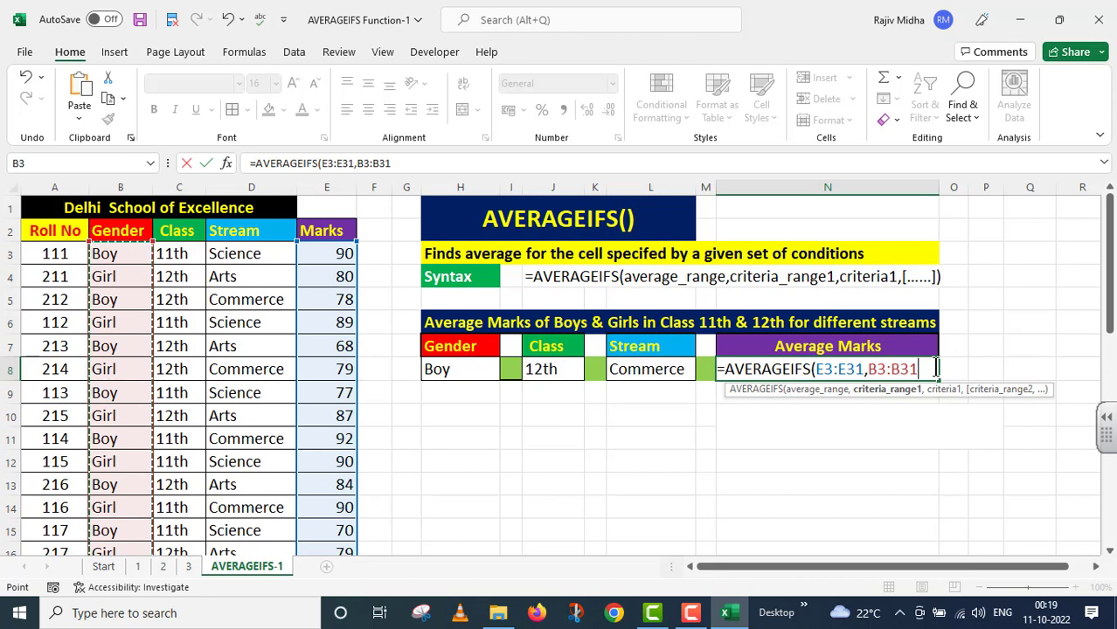
text(,)
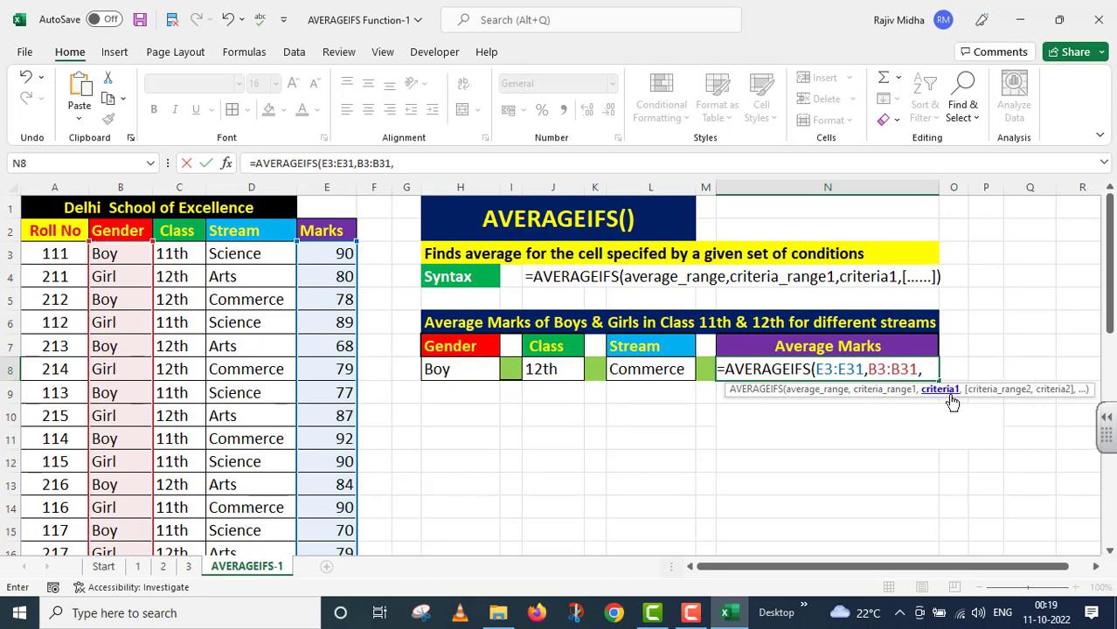
click(456, 369)
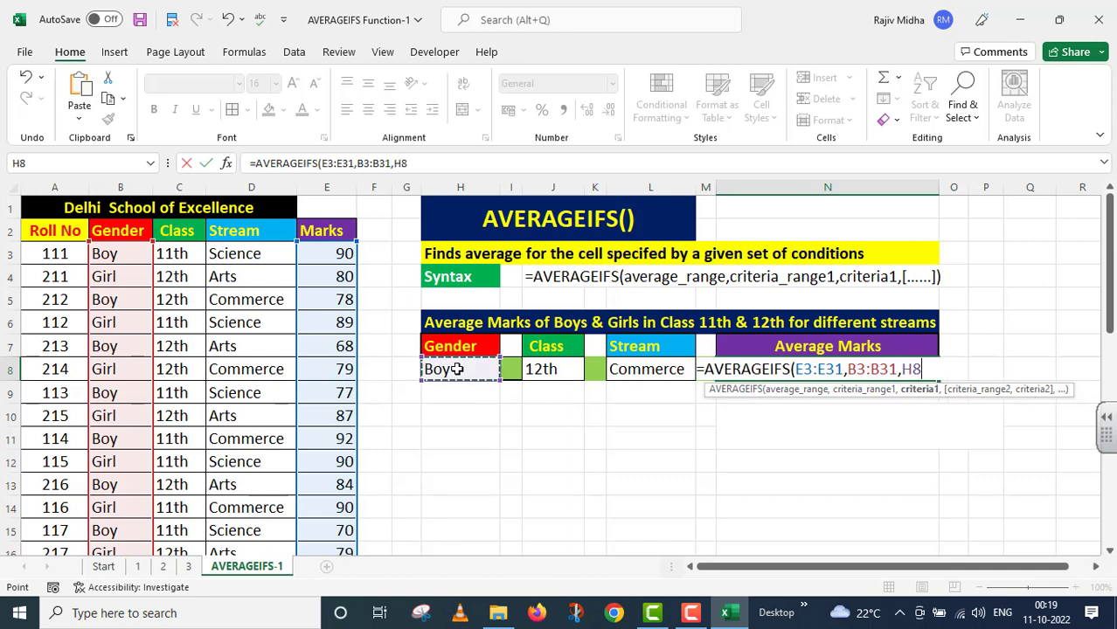
text(,)
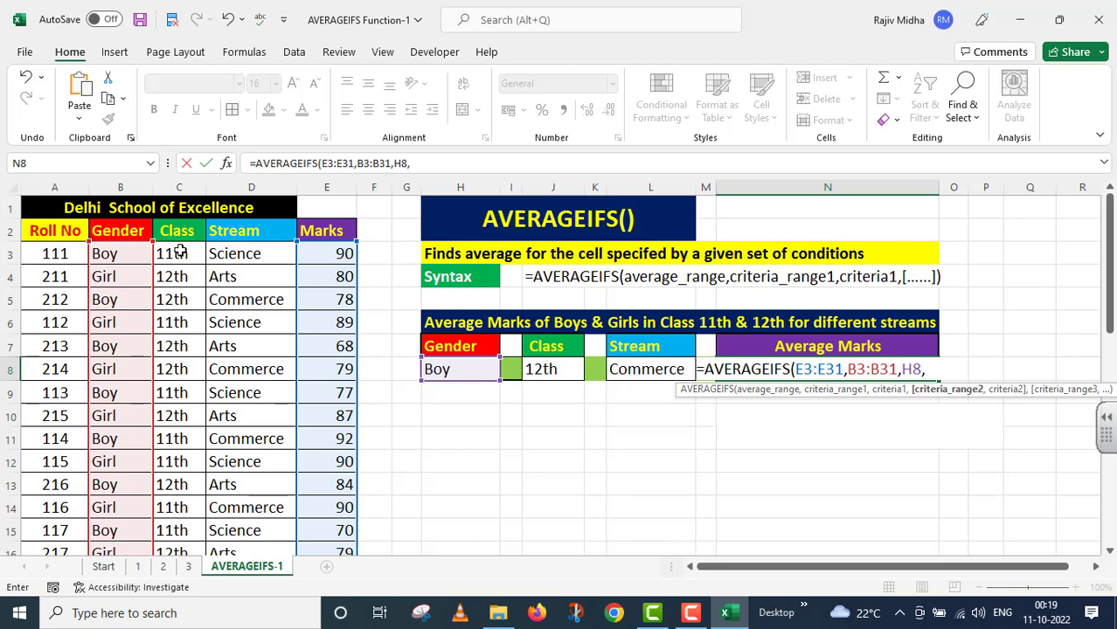
Add the Class condition to the formula, with C3:C31 as the second criteria range and J8 as its criterion.
drag(179, 253, 188, 481)
scroll(504, 434, up, 6)
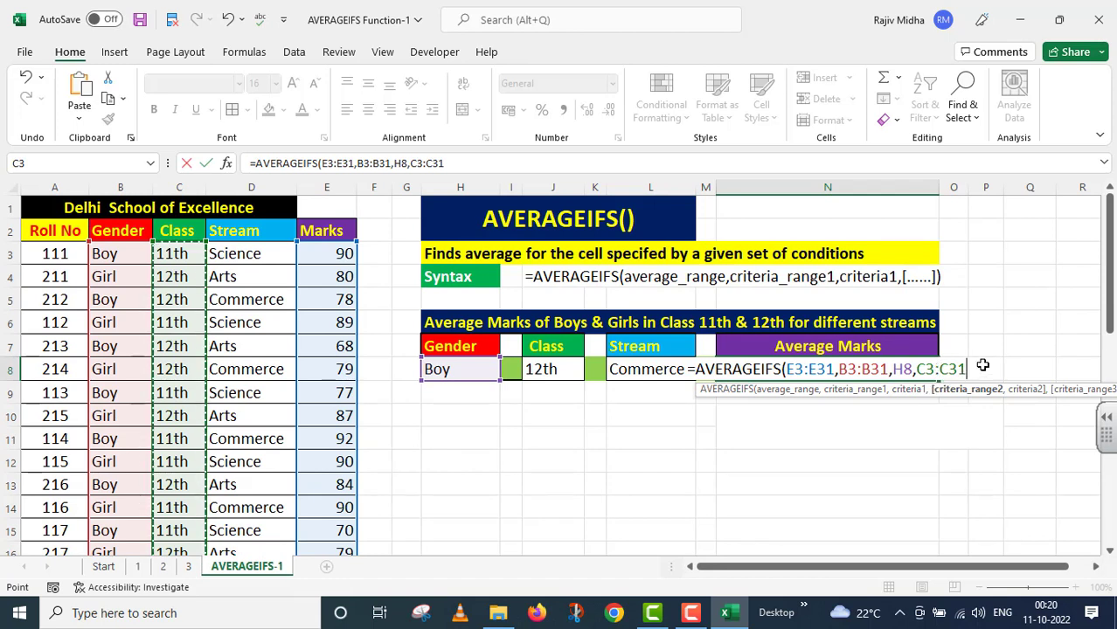
text(,)
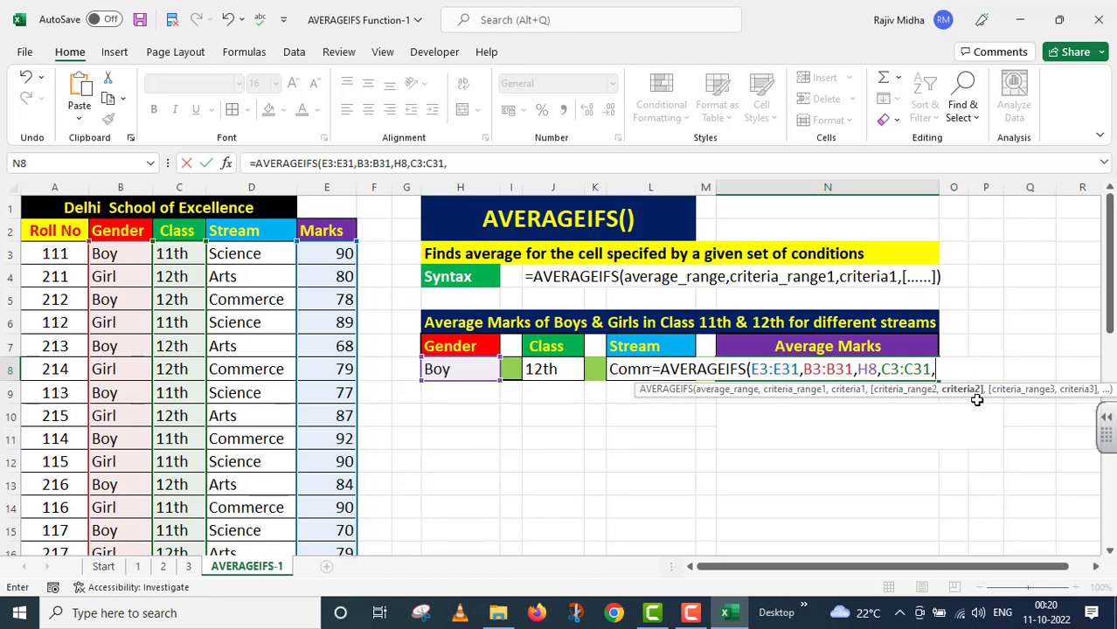
click(557, 370)
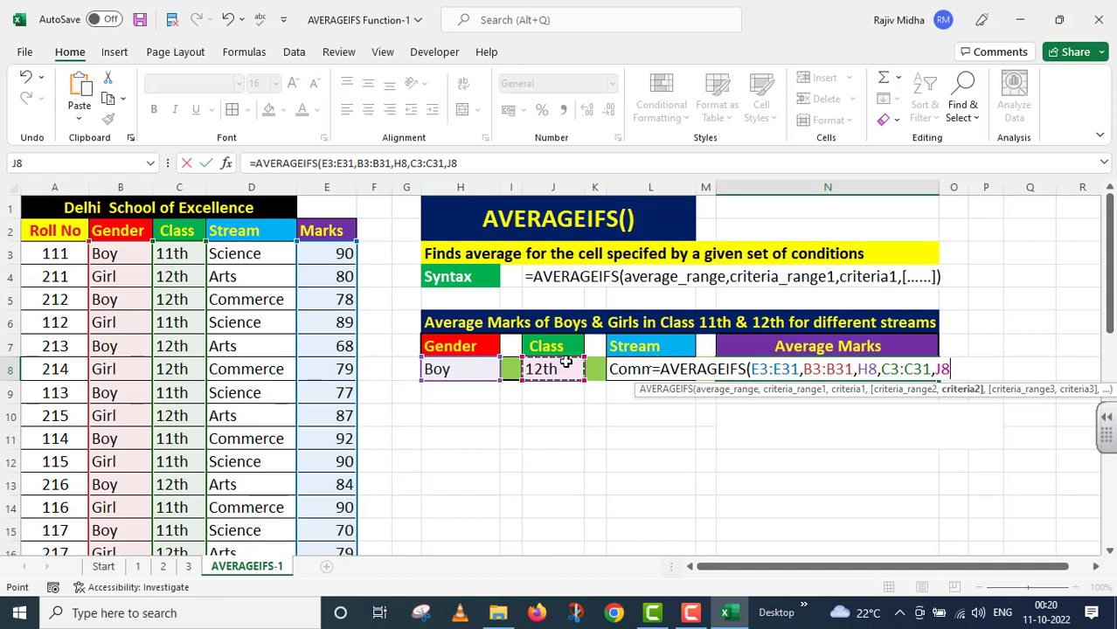
text(,)
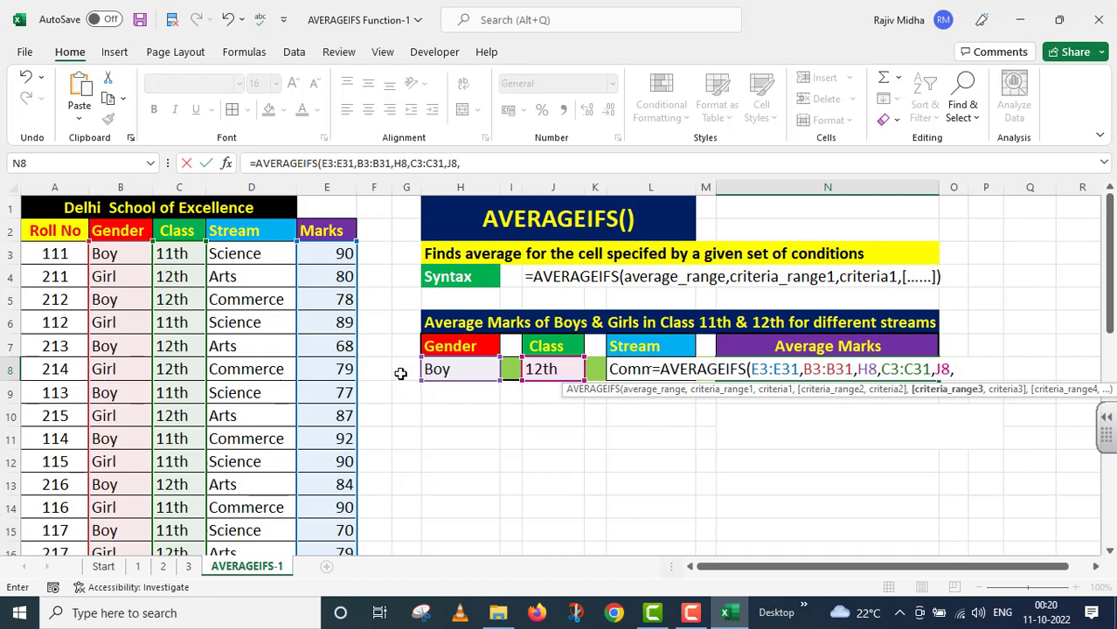
Add the Stream condition with criteria range D3:D31 and criterion L8, close the parenthesis and enter the formula.
drag(257, 249, 253, 564)
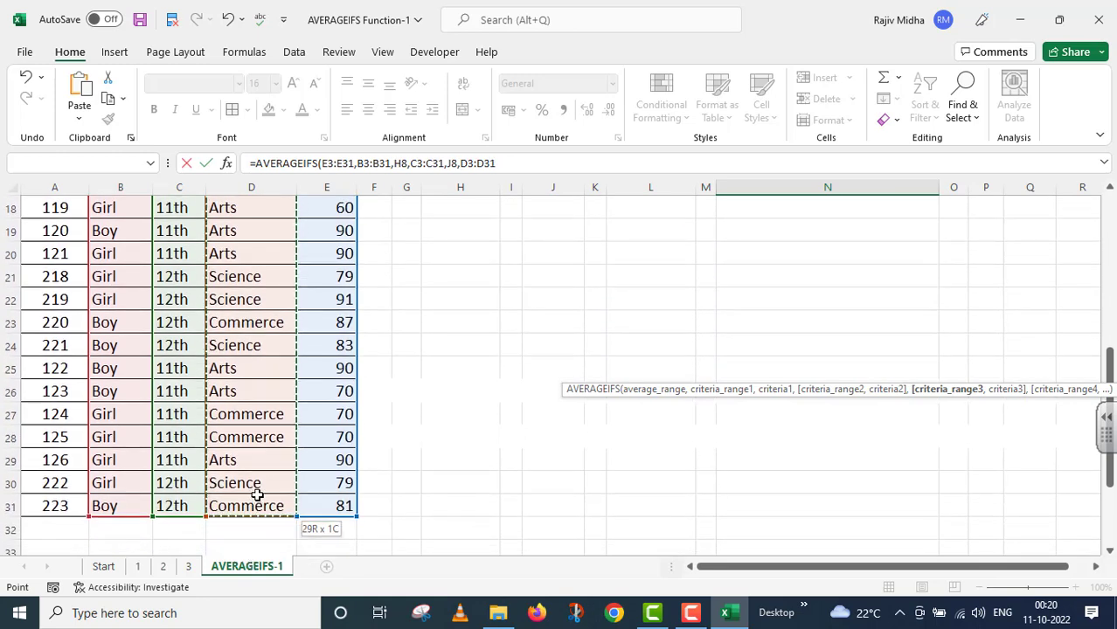
scroll(272, 481, up, 6)
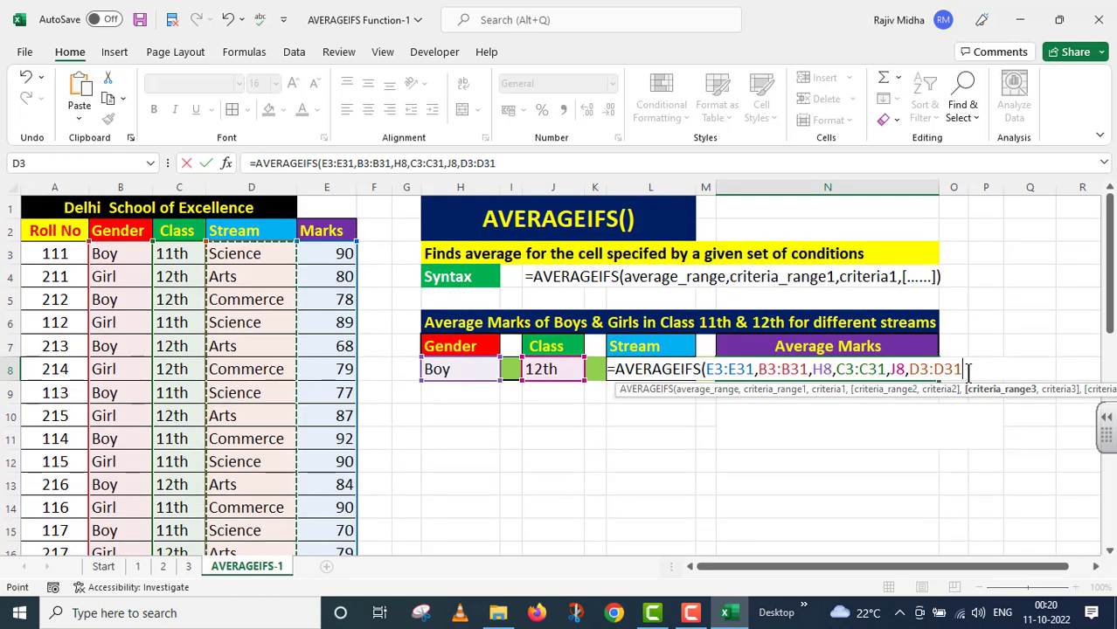
text(,)
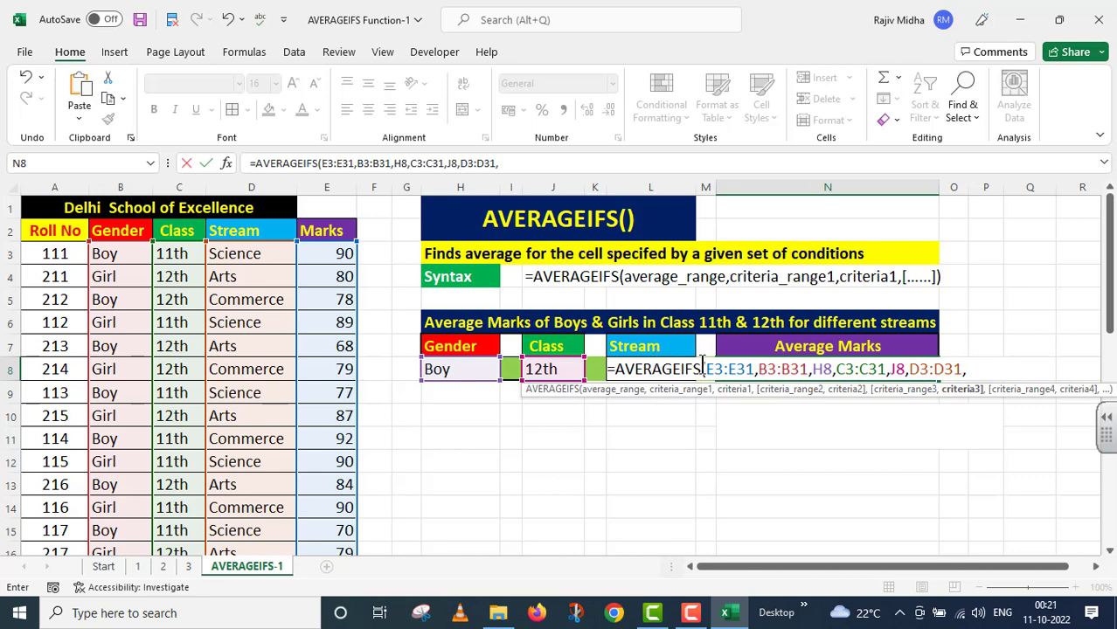
text(L)
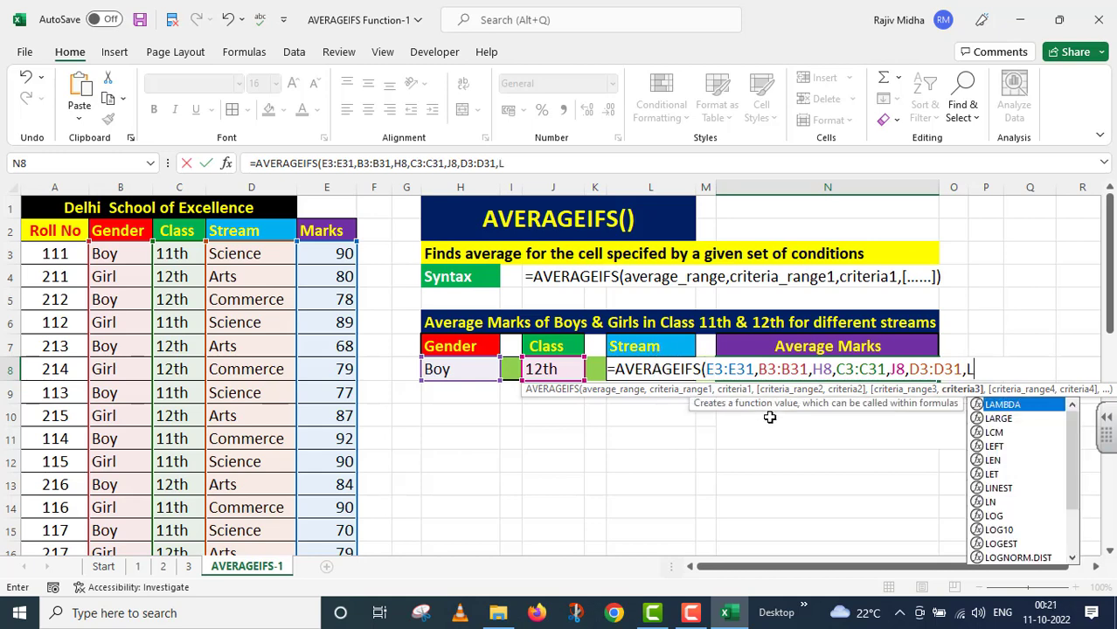
text(8)
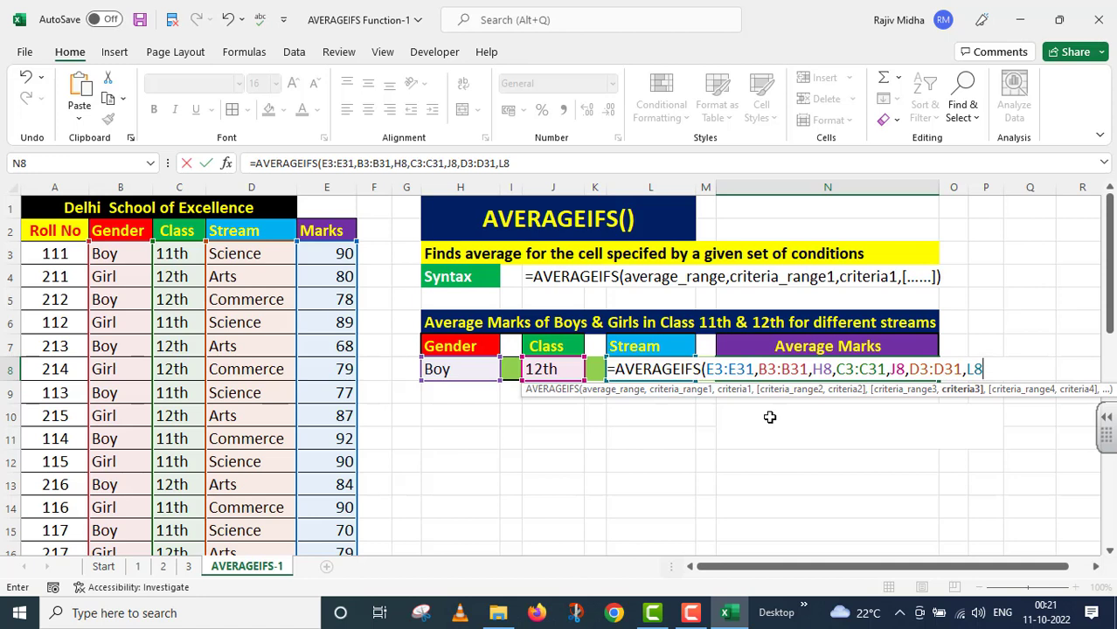
text())
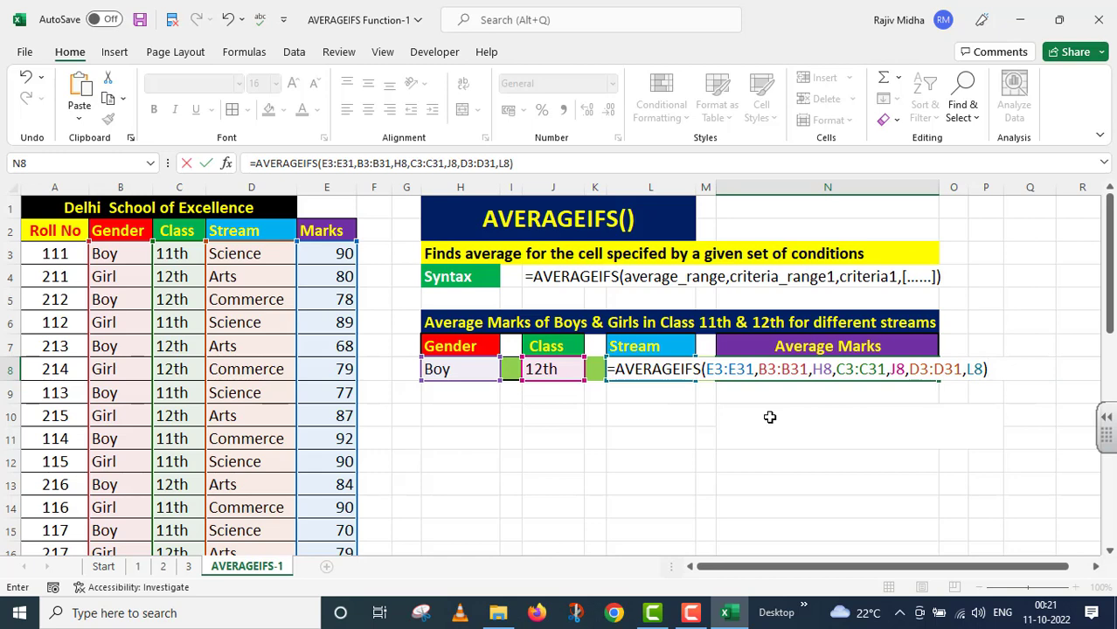
key(Return)
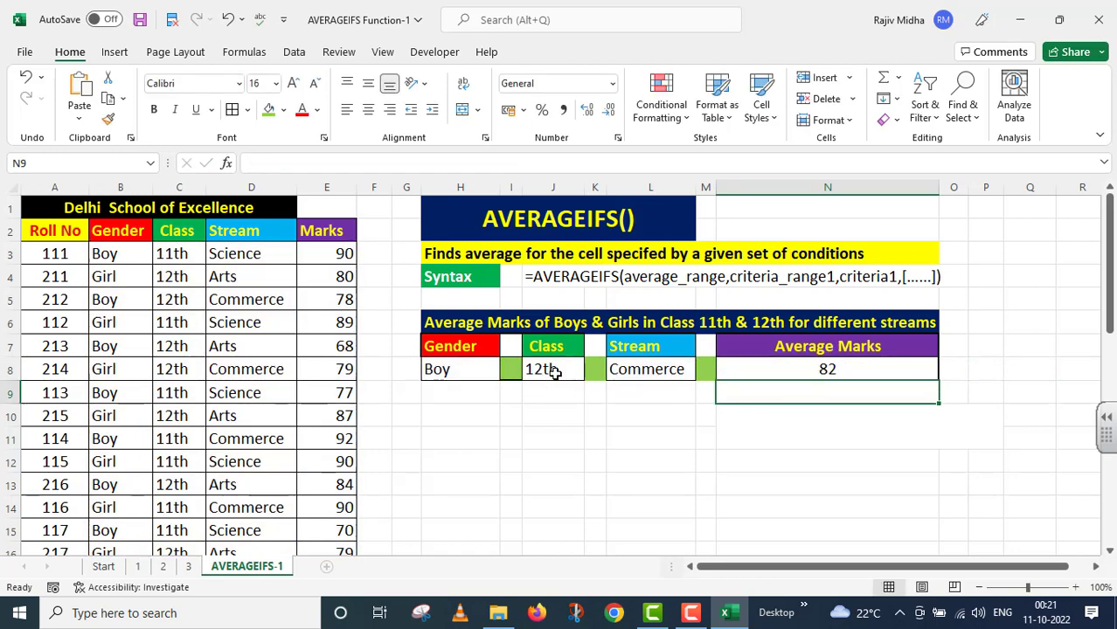
Test the average formula by setting Class in J8 to 11th and Stream in L8 to Science.
click(832, 370)
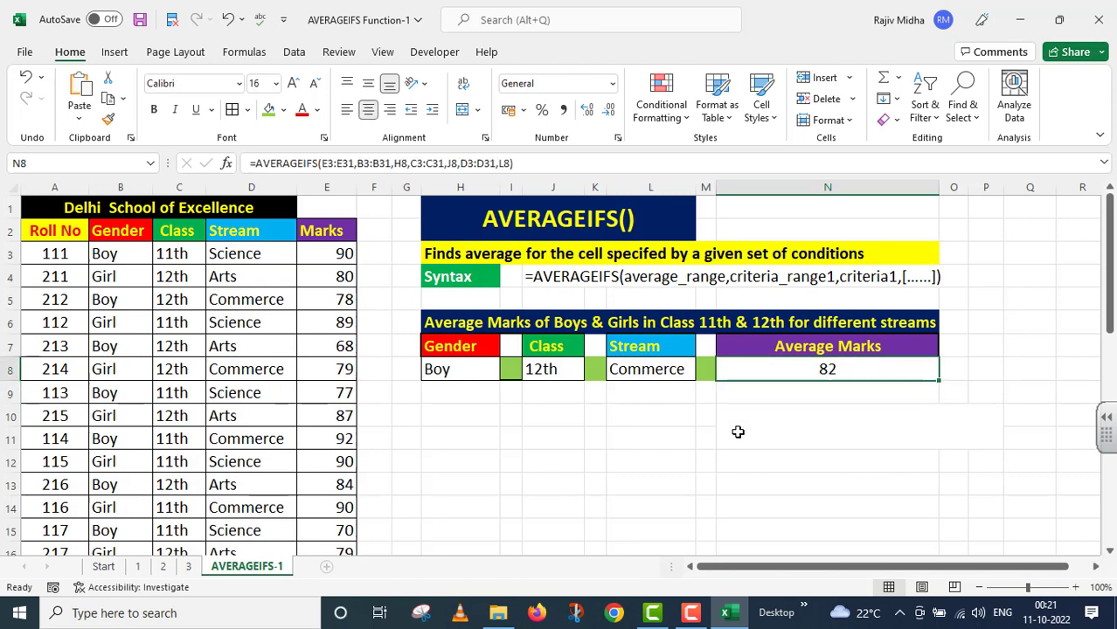
click(574, 372)
click(590, 371)
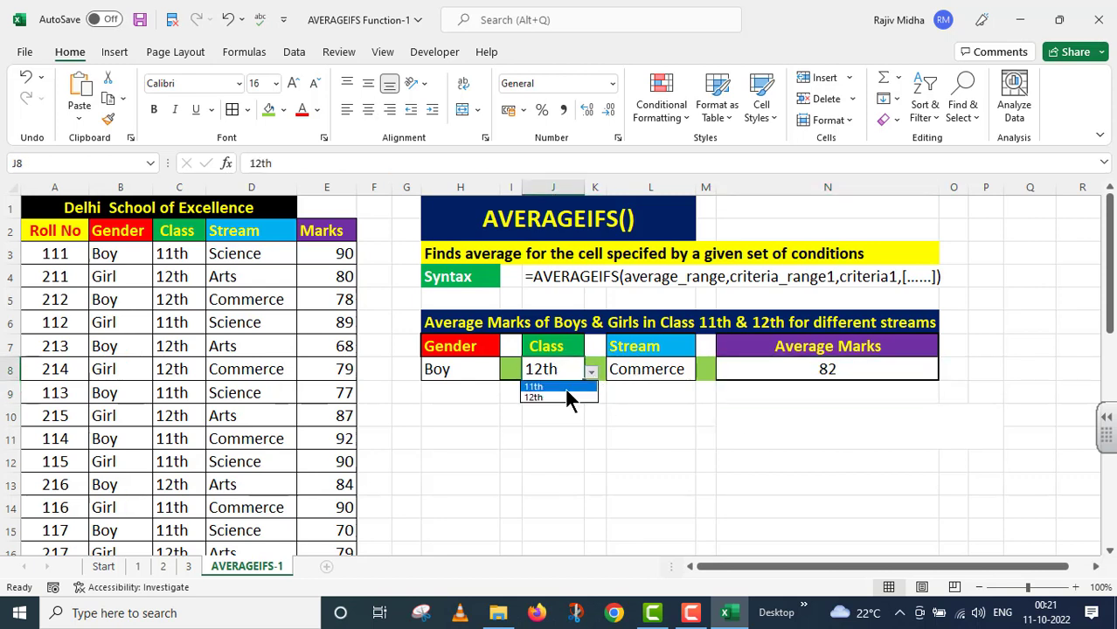
click(565, 386)
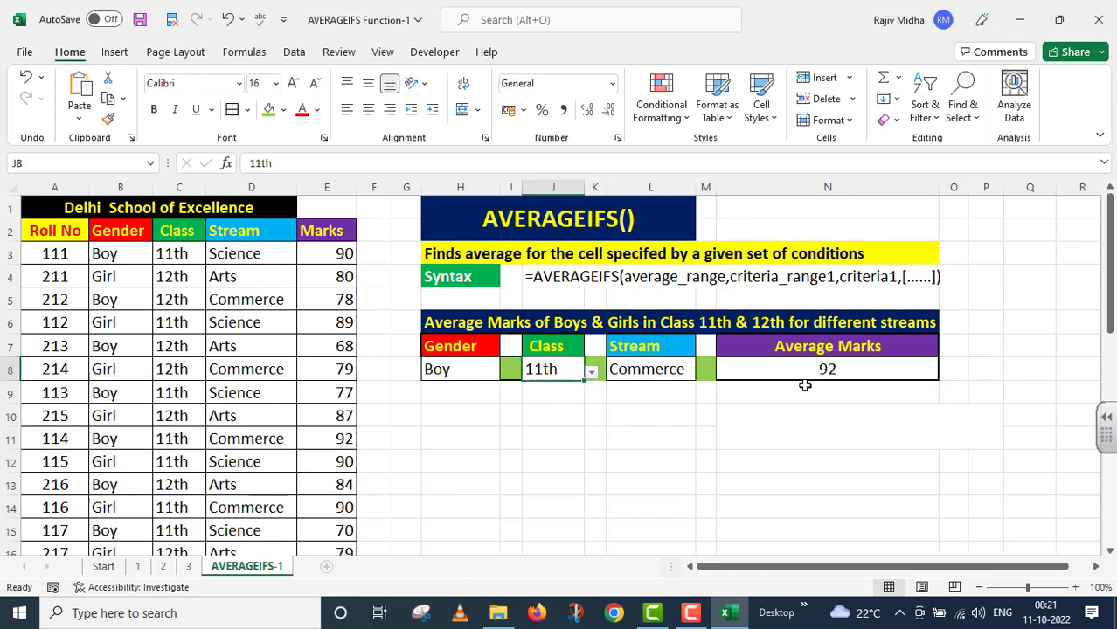
click(673, 367)
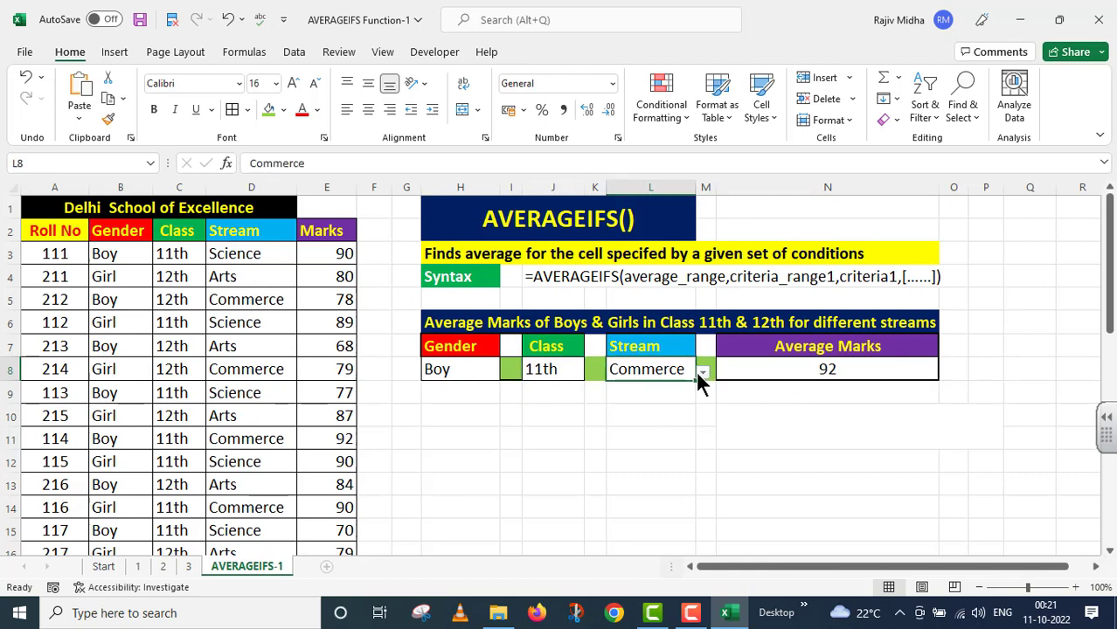
click(701, 374)
click(660, 386)
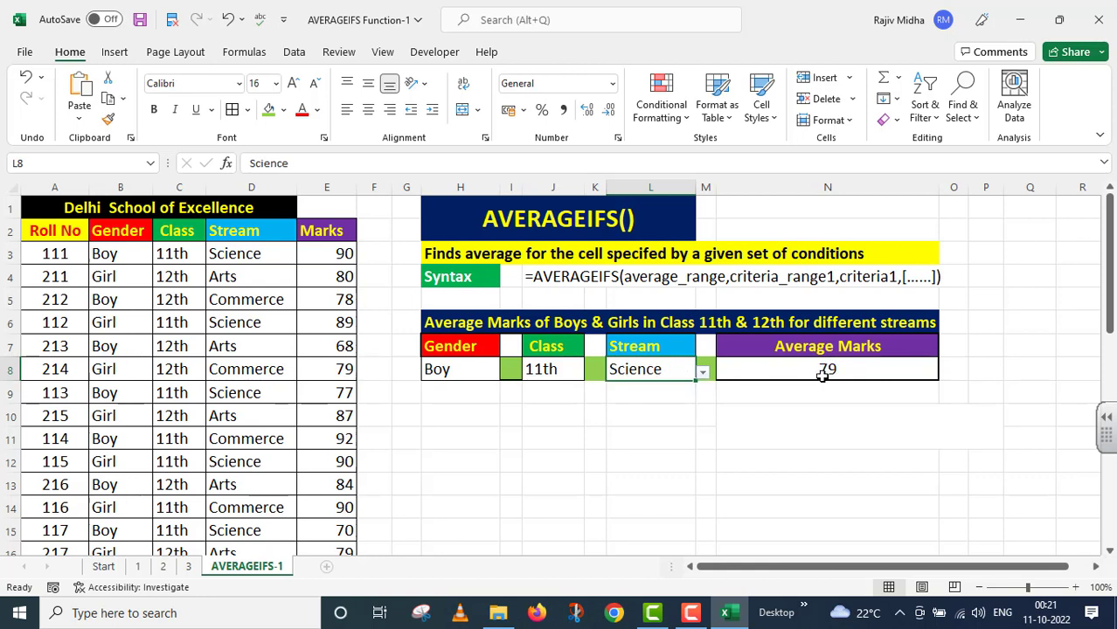
Set Gender in H8 to Girl to recalculate the average marks.
click(488, 370)
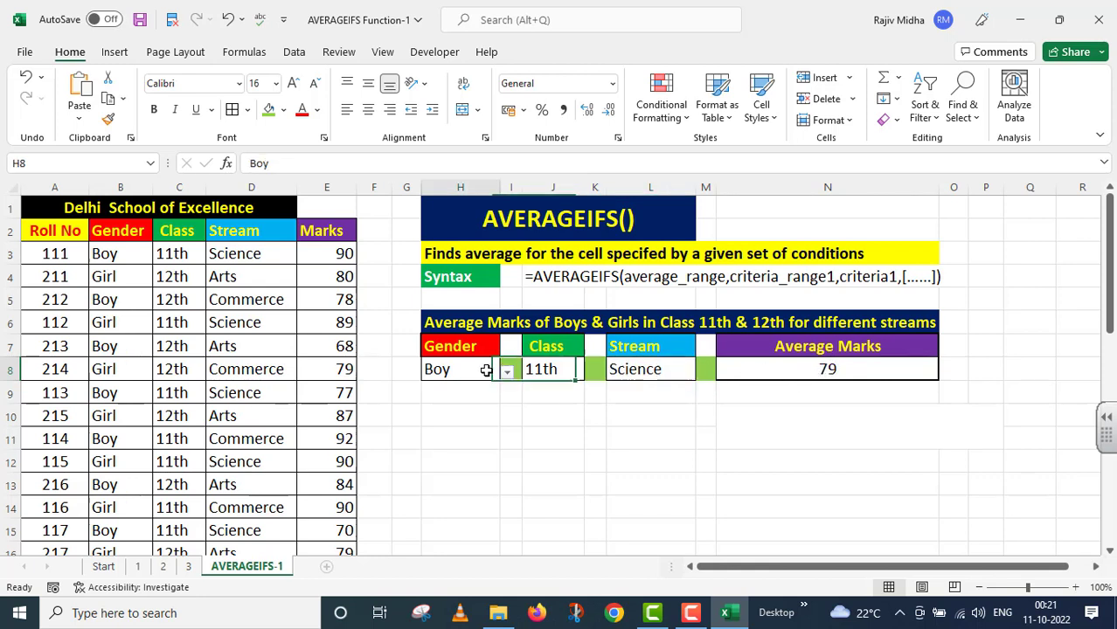
click(507, 372)
click(478, 397)
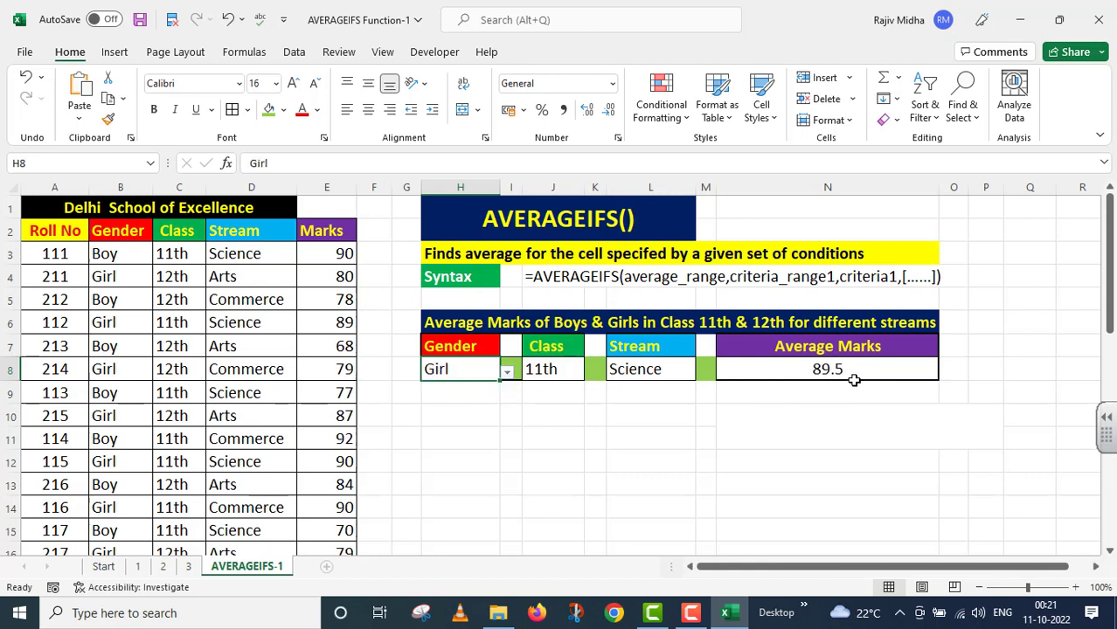
Set Stream in L8 to Arts to recalculate the average marks.
click(683, 372)
click(702, 371)
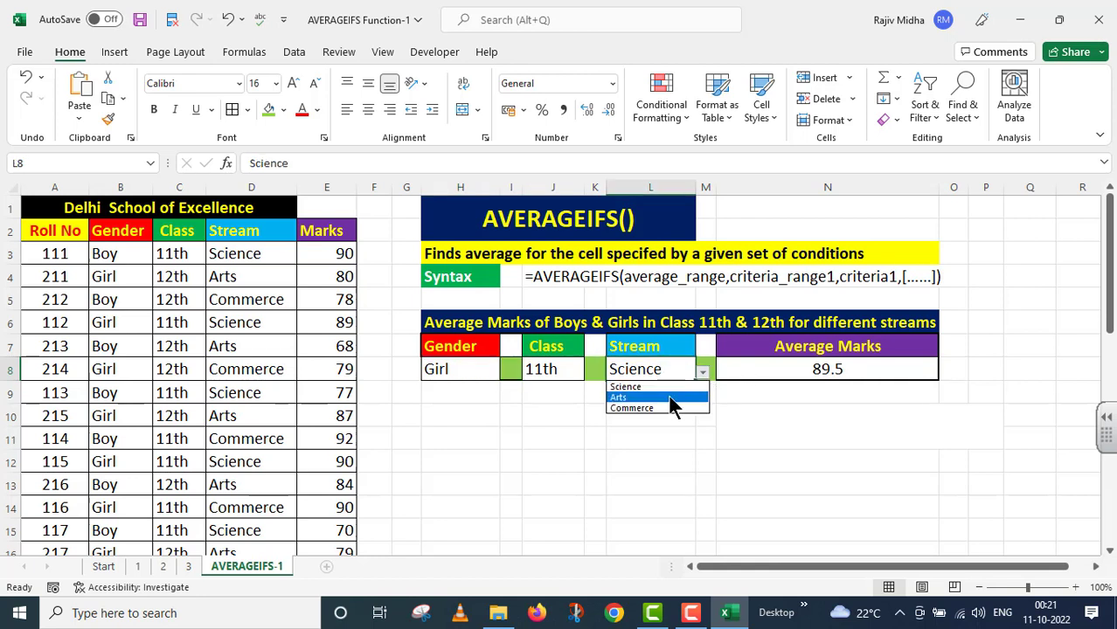
click(668, 397)
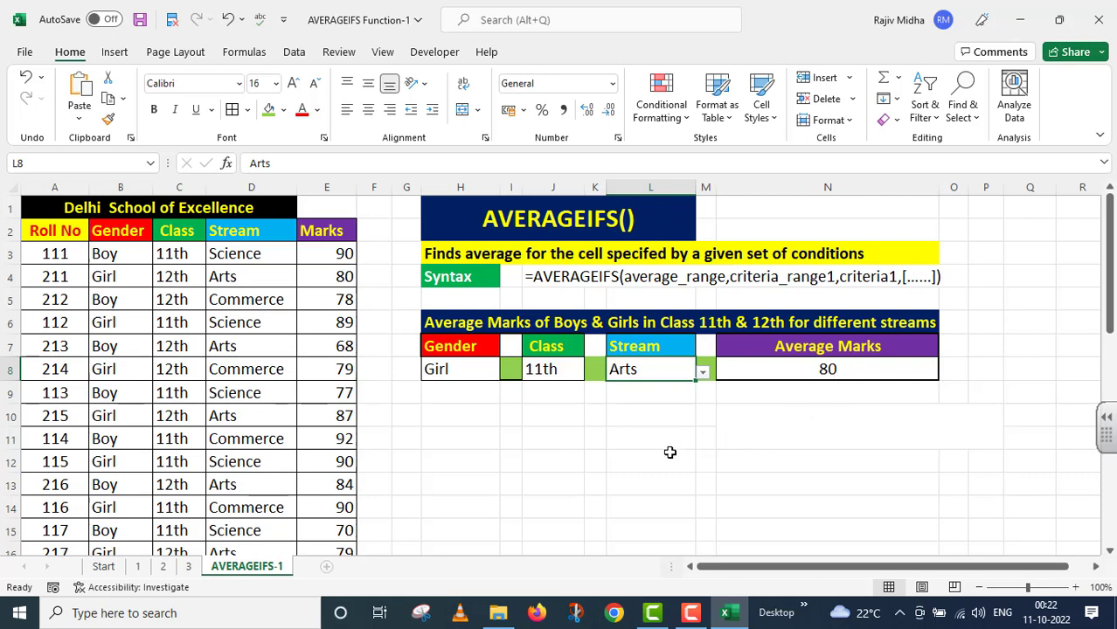
Copy the AVERAGEIFS formula from N8 into N9 and prefix it with an apostrophe so it displays as text.
click(810, 365)
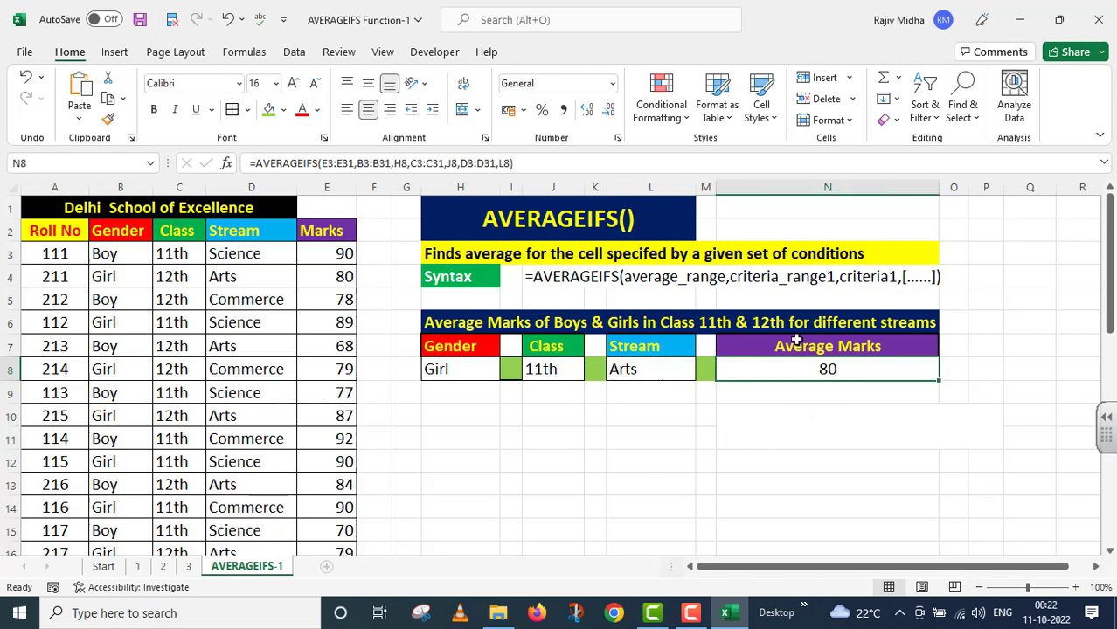
drag(512, 164, 350, 242)
key(ctrl+c)
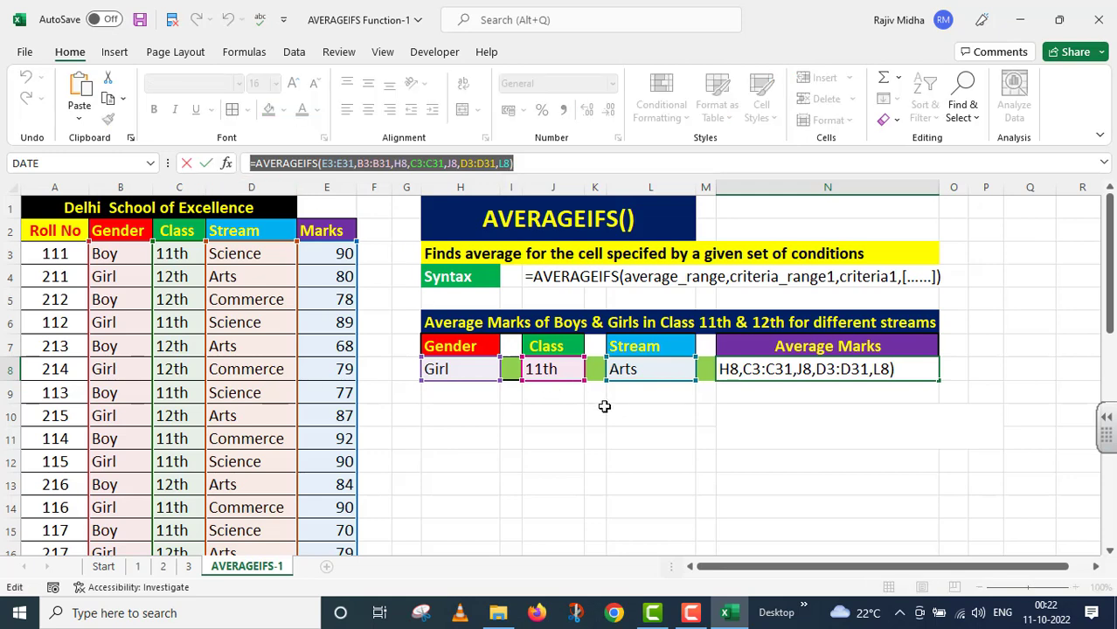
key(Return)
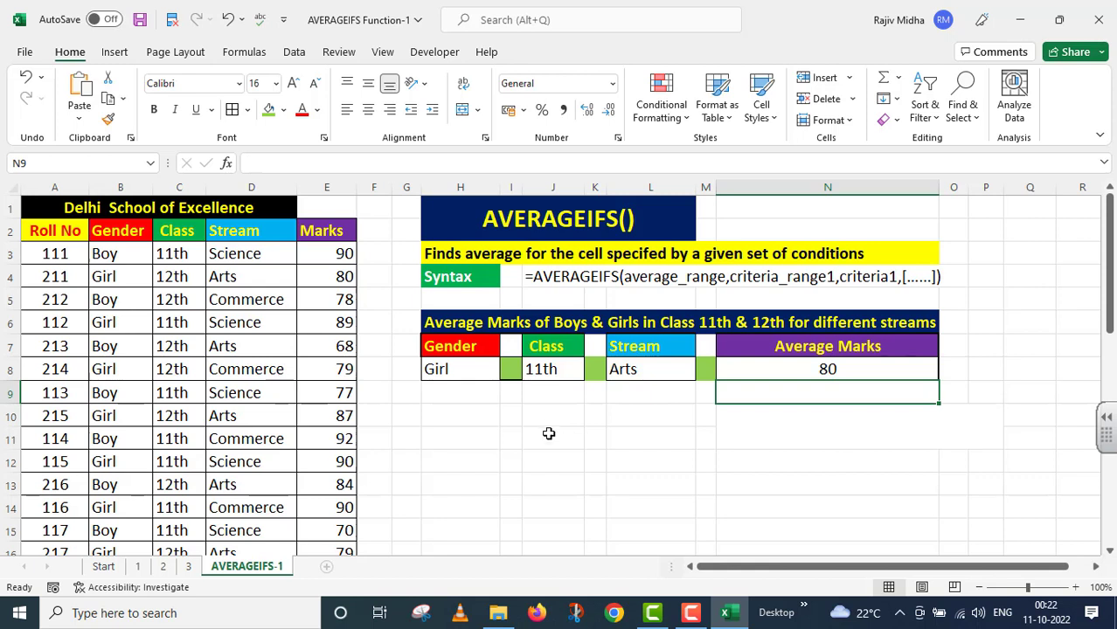
key(ctrl+v)
double_click(757, 392)
key(Home)
text(')
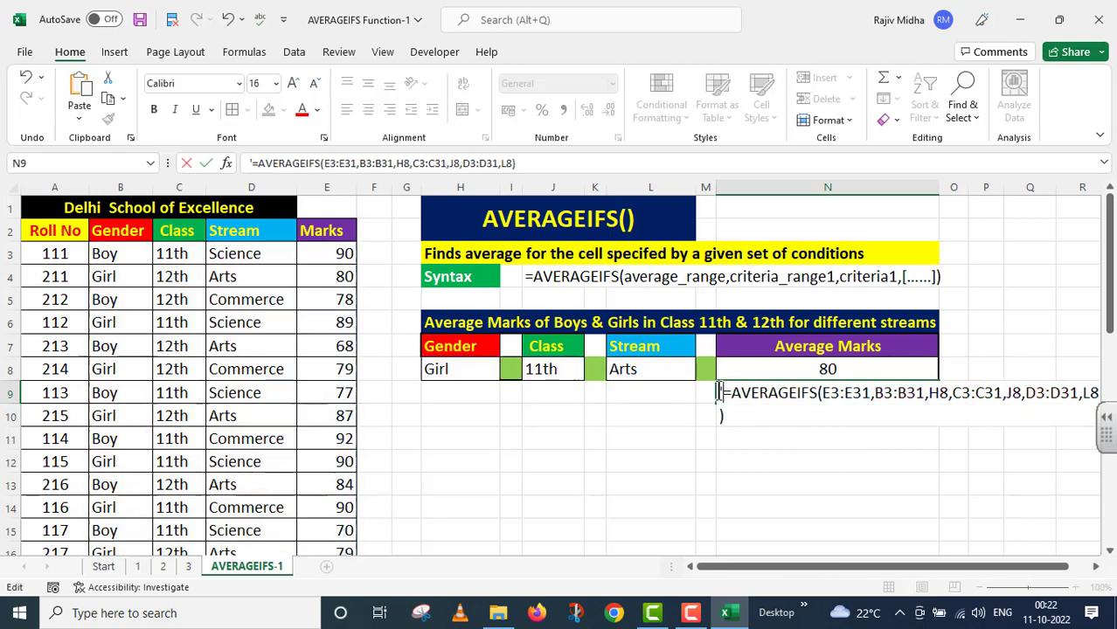
key(Return)
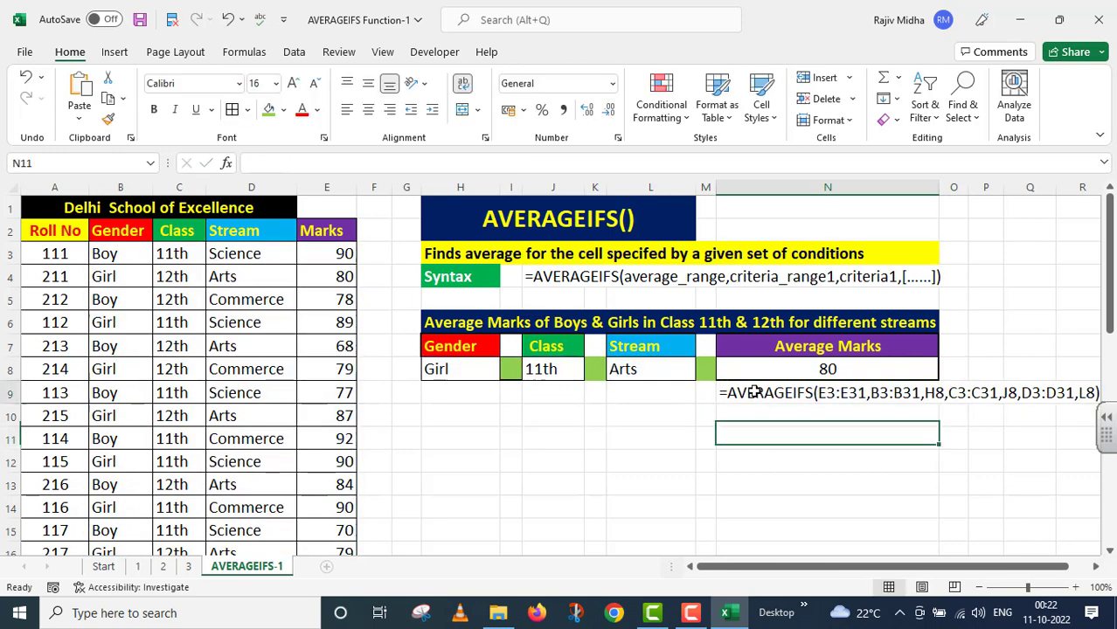
Merge and center N9:N10, with the formula text wrapped and bold.
drag(762, 395, 765, 414)
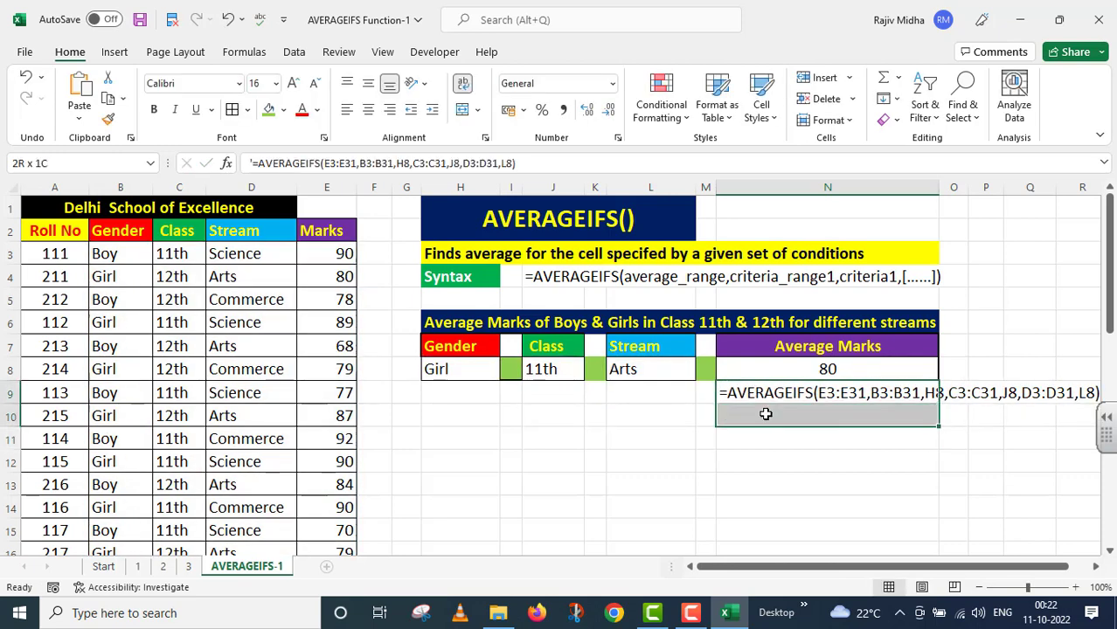
click(463, 109)
click(464, 85)
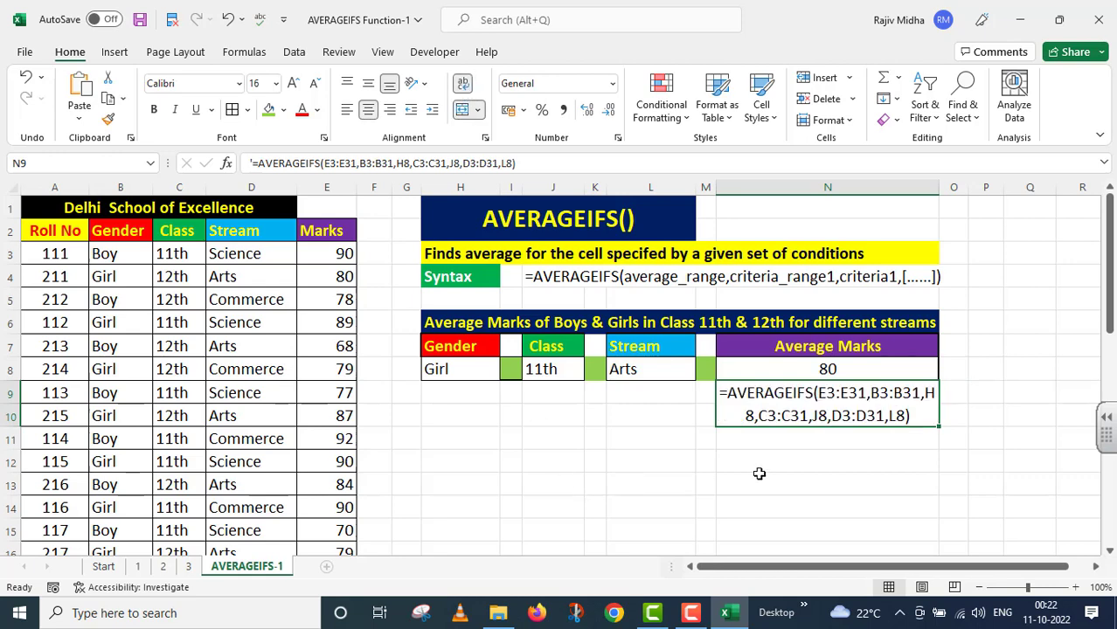
click(154, 110)
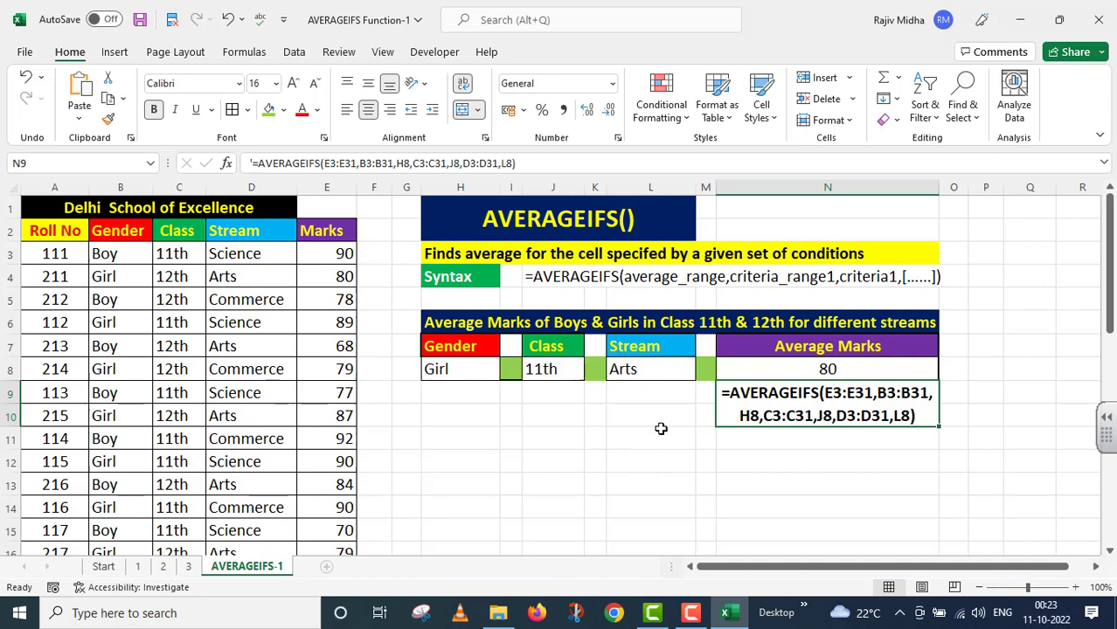
Choose Girl from the Gender dropdown list in H8.
click(481, 368)
click(506, 372)
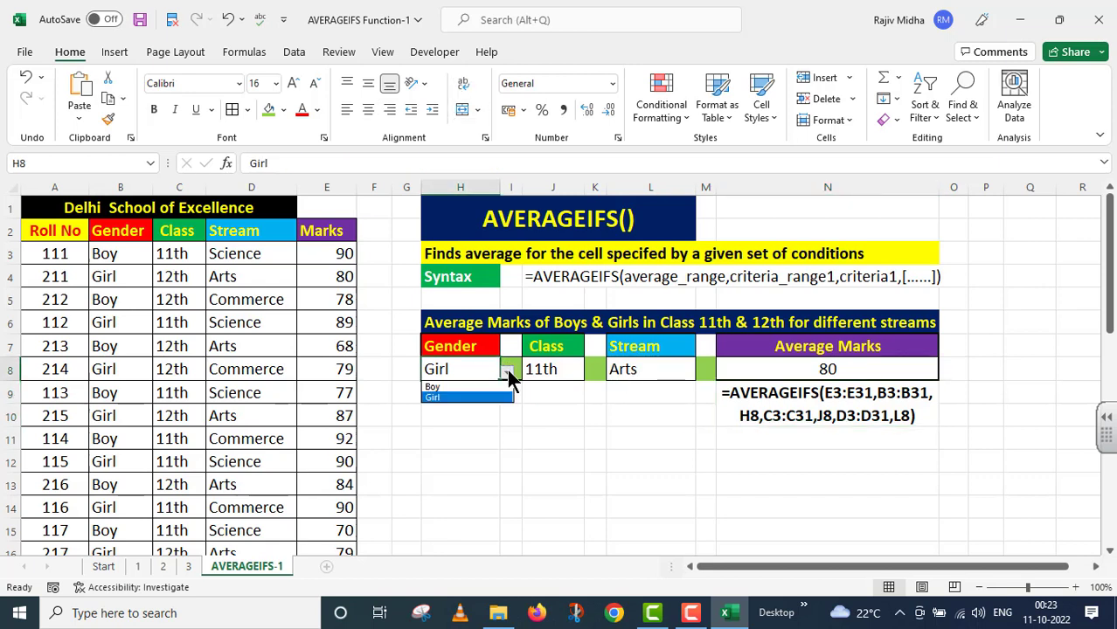
click(473, 398)
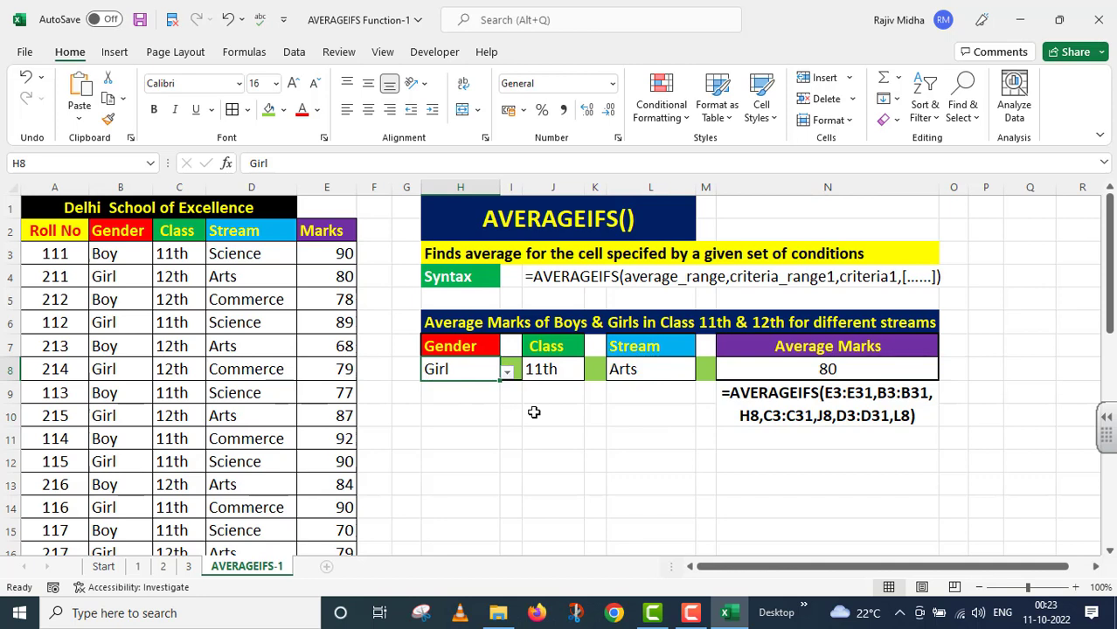